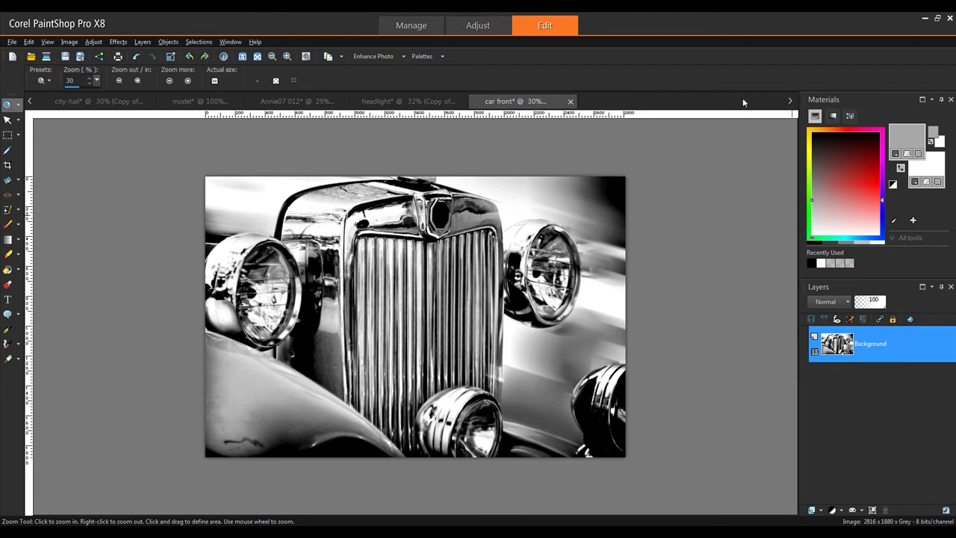
{"action": "left_click", "coordinate": [122, 45]}
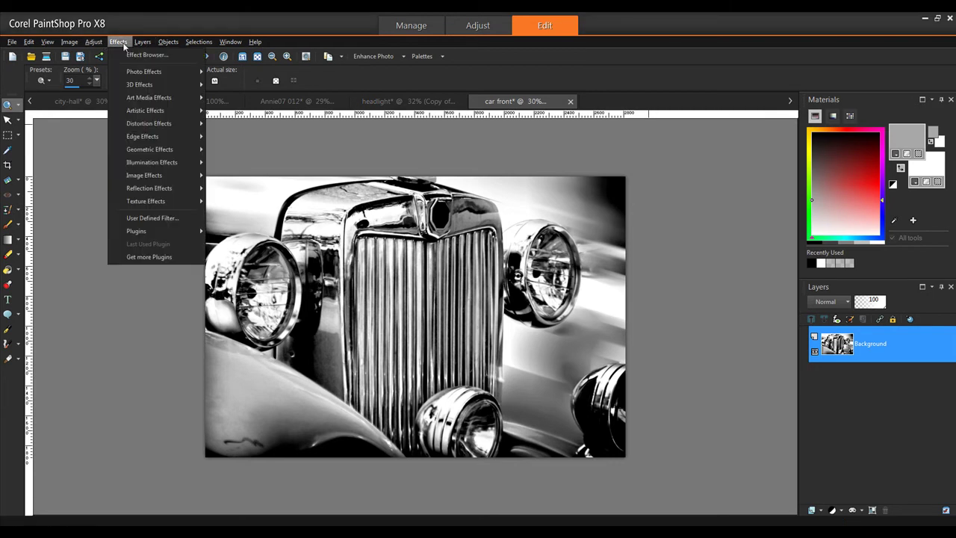
{"action": "mouse_move", "coordinate": [175, 114]}
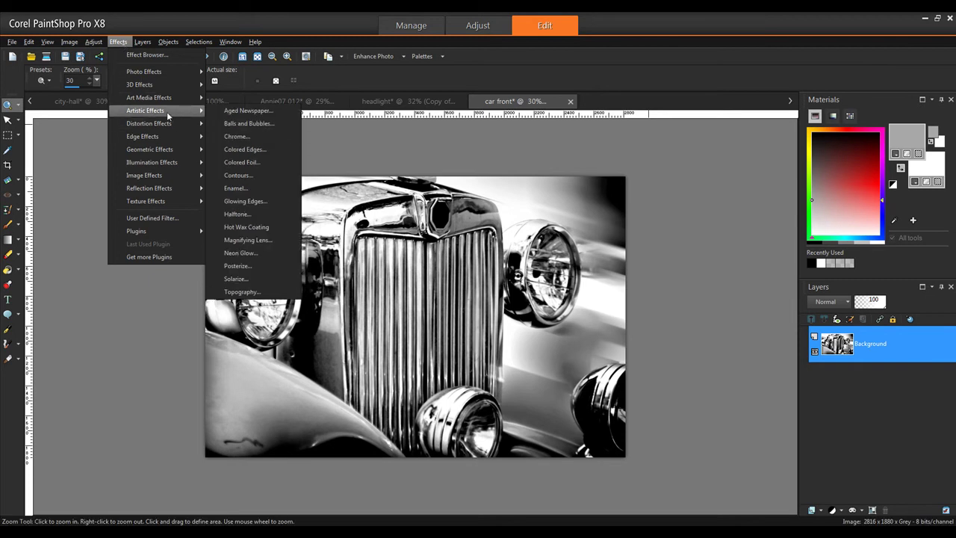
{"action": "left_click", "coordinate": [251, 281]}
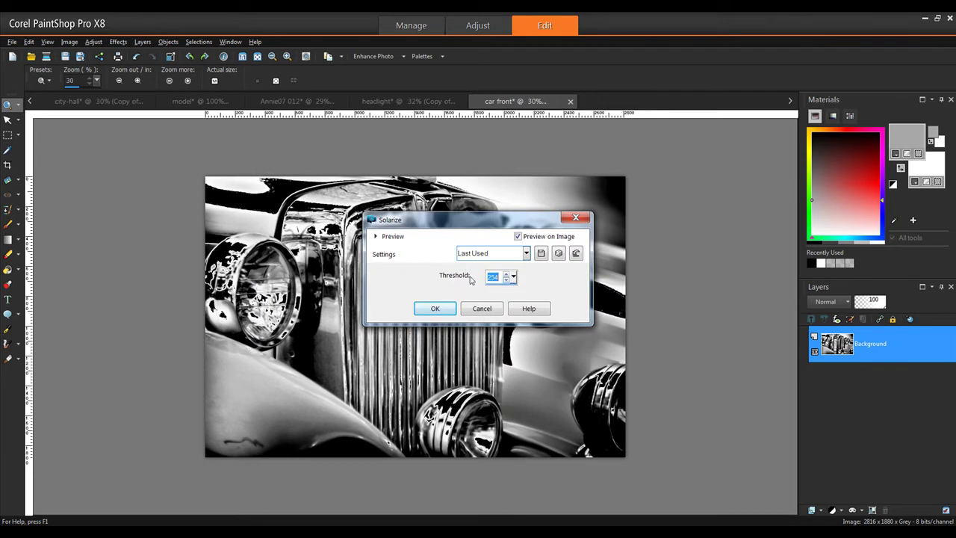
{"action": "left_click", "coordinate": [514, 281]}
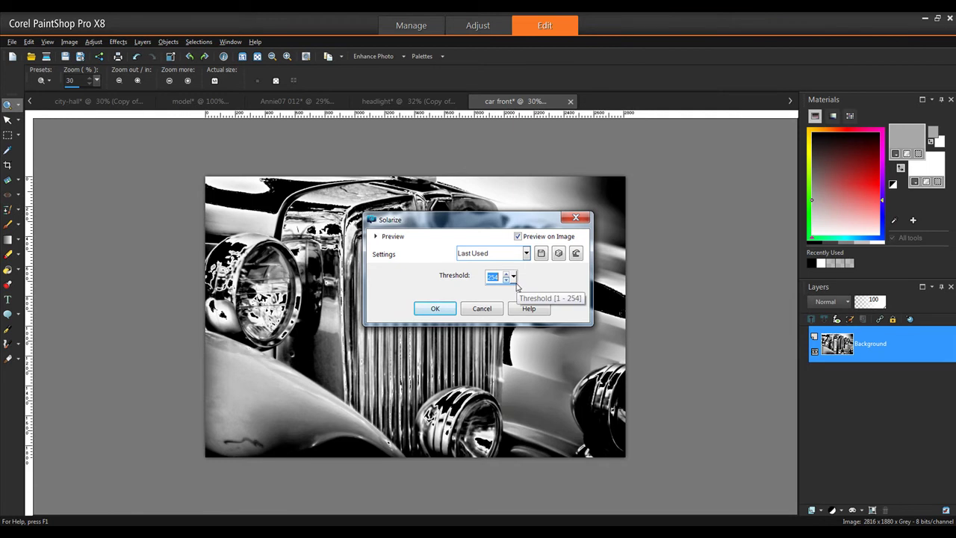
{"action": "left_click_drag", "start_coordinate": [517, 289], "coordinate": [466, 290]}
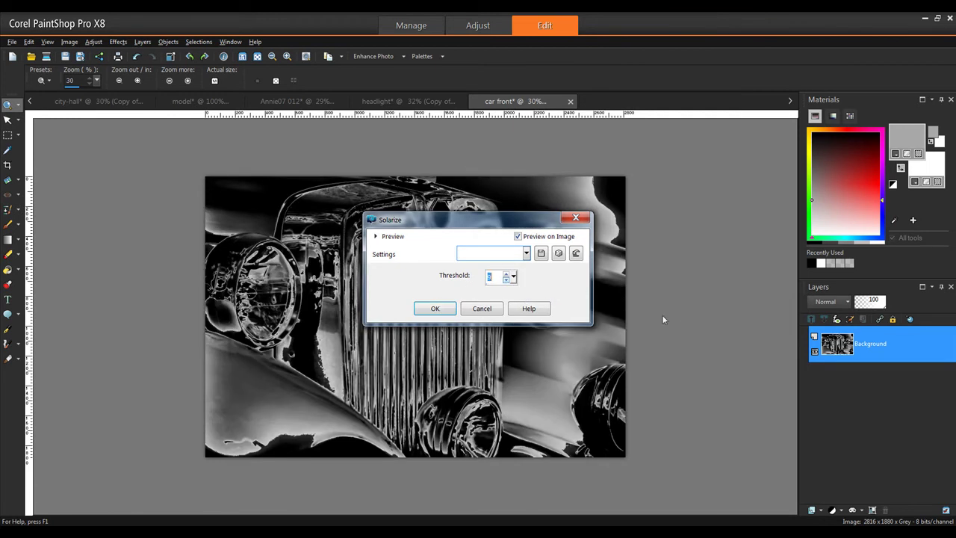
{"action": "left_click_drag", "start_coordinate": [692, 194], "coordinate": [557, 171]}
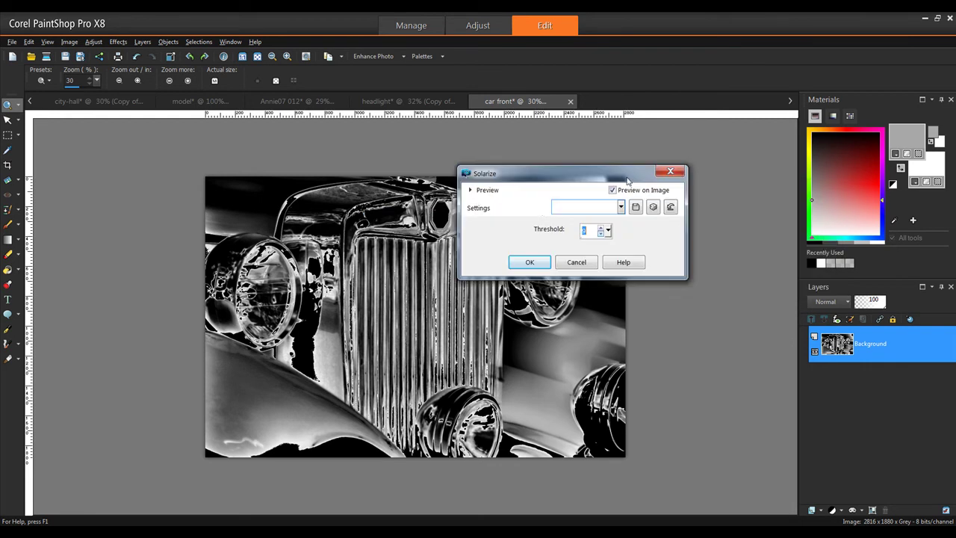
{"action": "left_click", "coordinate": [620, 208]}
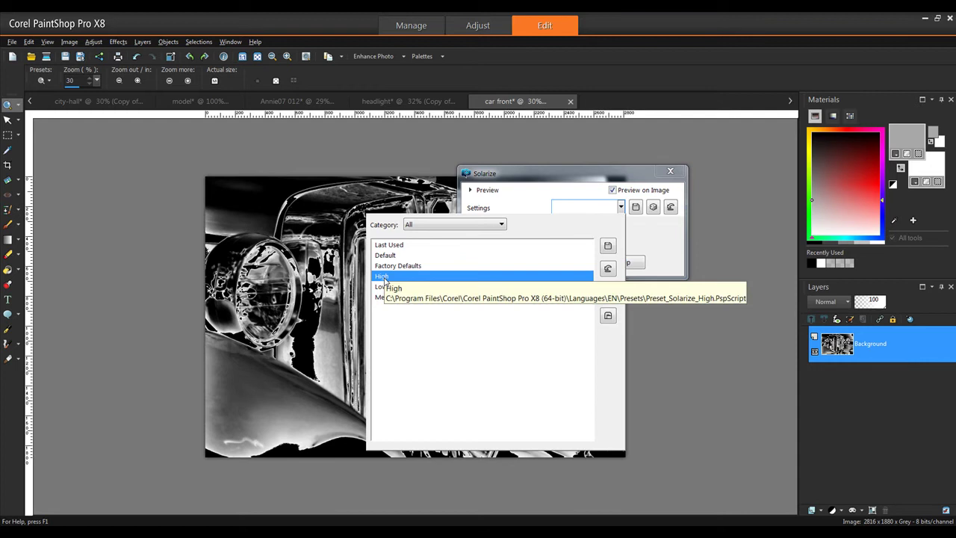
{"action": "left_click", "coordinate": [384, 277]}
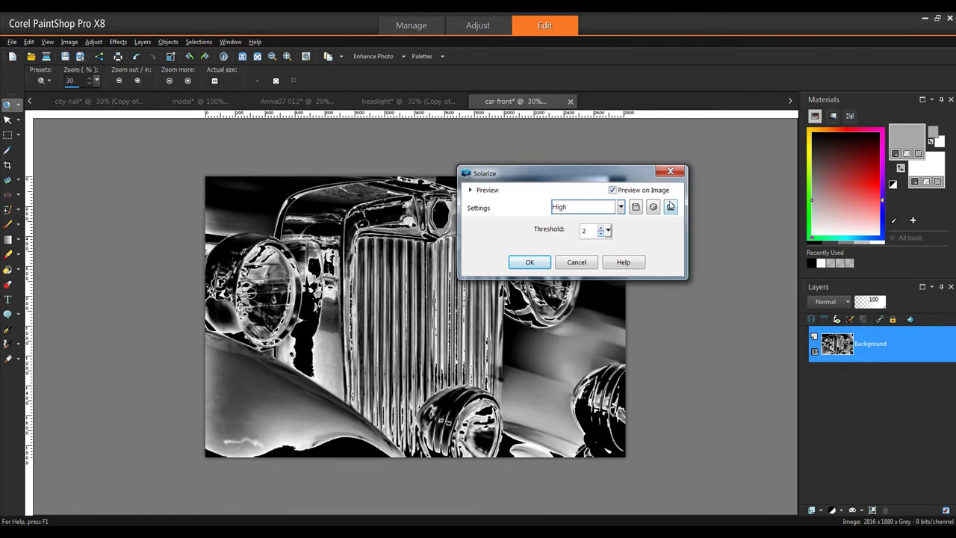
{"action": "left_click", "coordinate": [621, 208]}
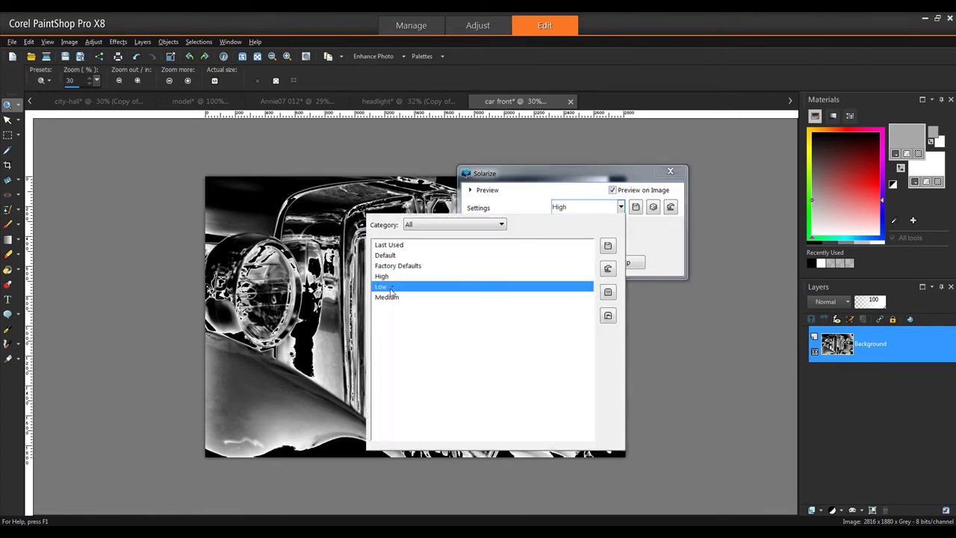
{"action": "left_click", "coordinate": [387, 286]}
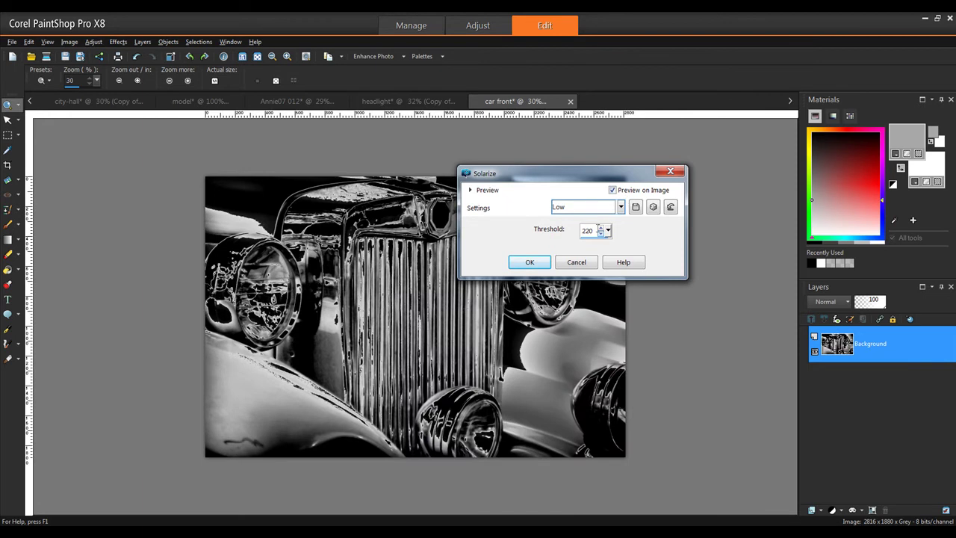
{"action": "left_click", "coordinate": [620, 208]}
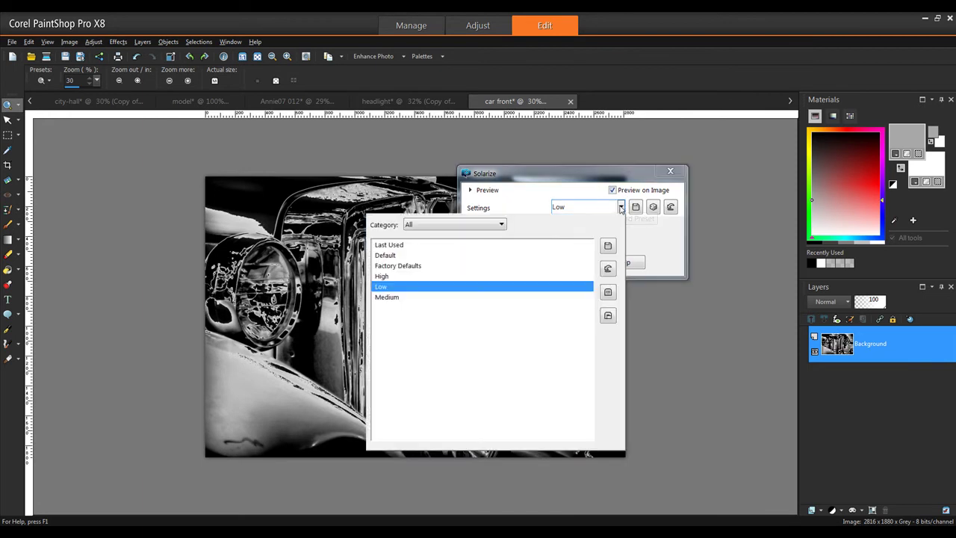
{"action": "left_click", "coordinate": [403, 299]}
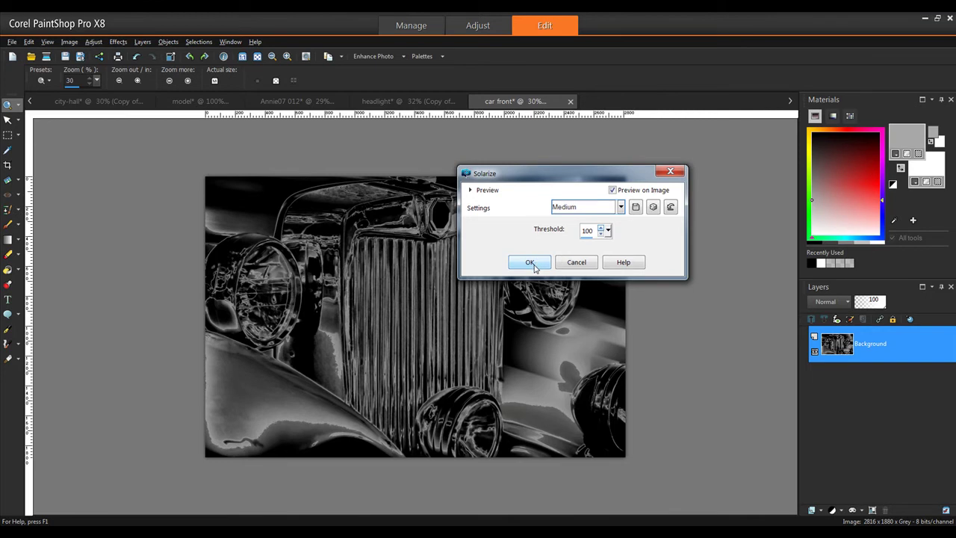
{"action": "left_click", "coordinate": [574, 263]}
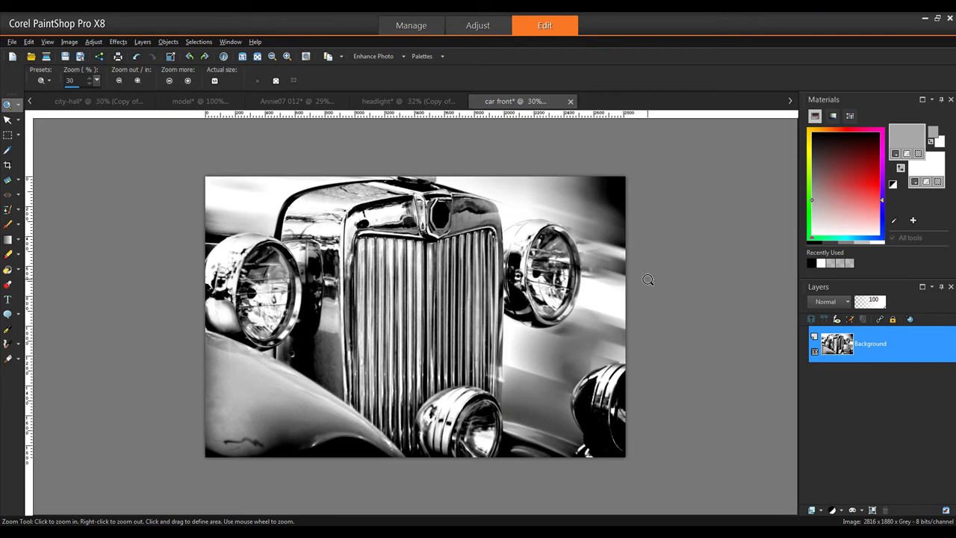
Duplicate the car front's Background layer to create a Copy of Background layer above it.
{"action": "mouse_move", "coordinate": [889, 355]}
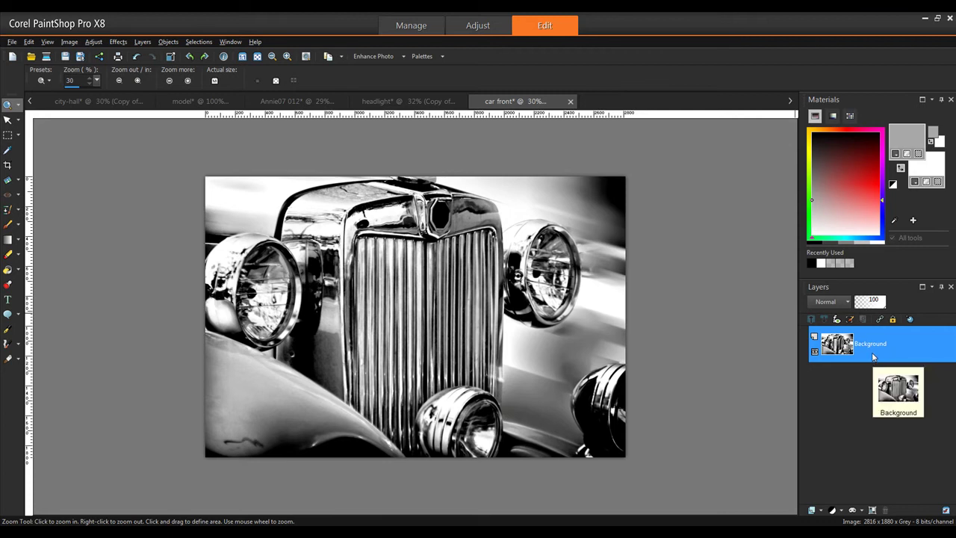
{"action": "right_click", "coordinate": [872, 352]}
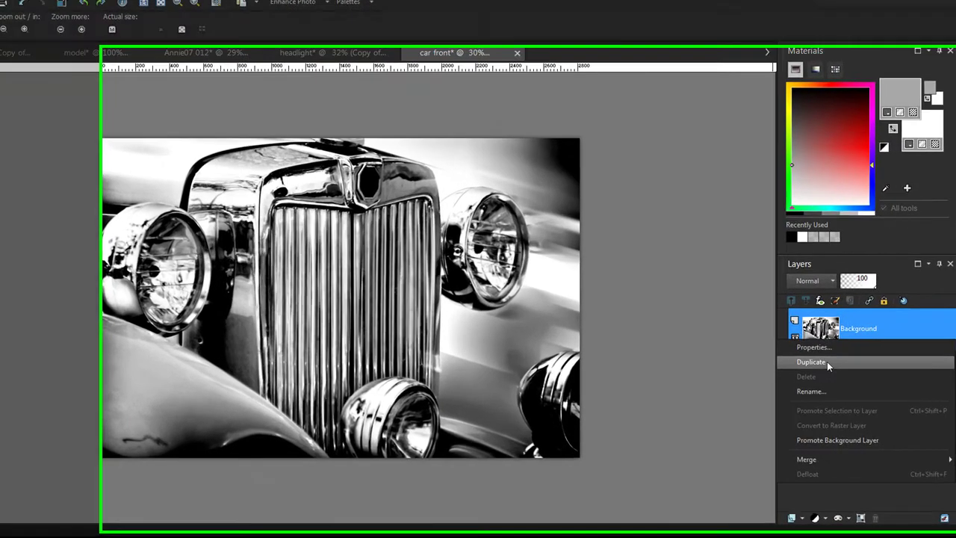
{"action": "left_click", "coordinate": [843, 372]}
{"action": "mouse_move", "coordinate": [866, 346]}
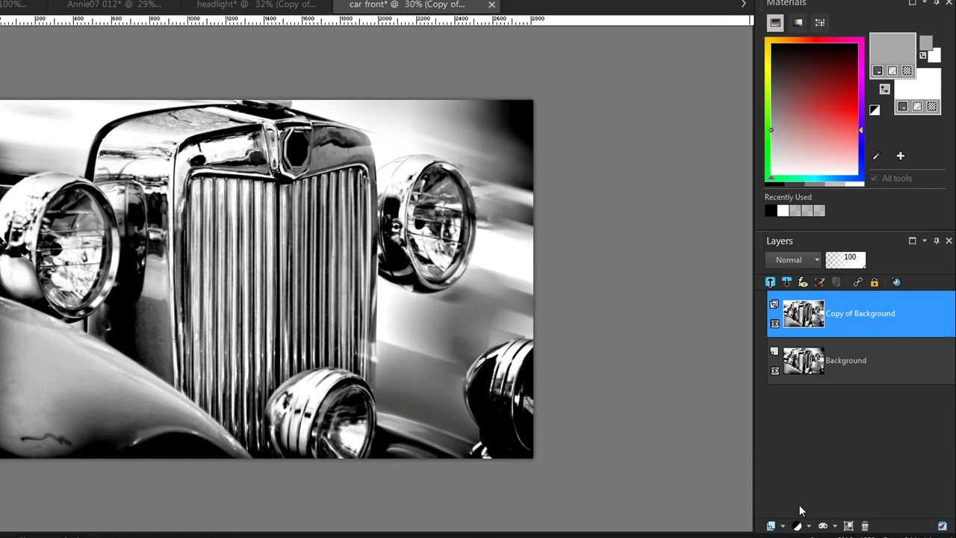
Add a Curves adjustment layer, set its preview zoom to 23, and hide the preview panes.
{"action": "left_click", "coordinate": [810, 526]}
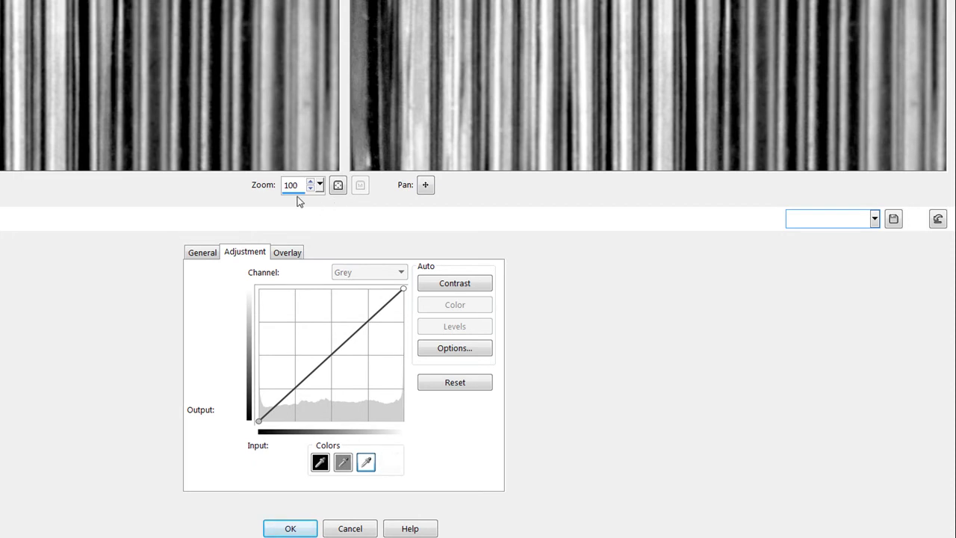
{"action": "double_click", "coordinate": [298, 192]}
{"action": "type", "text": "23"}
{"action": "key", "text": "Return"}
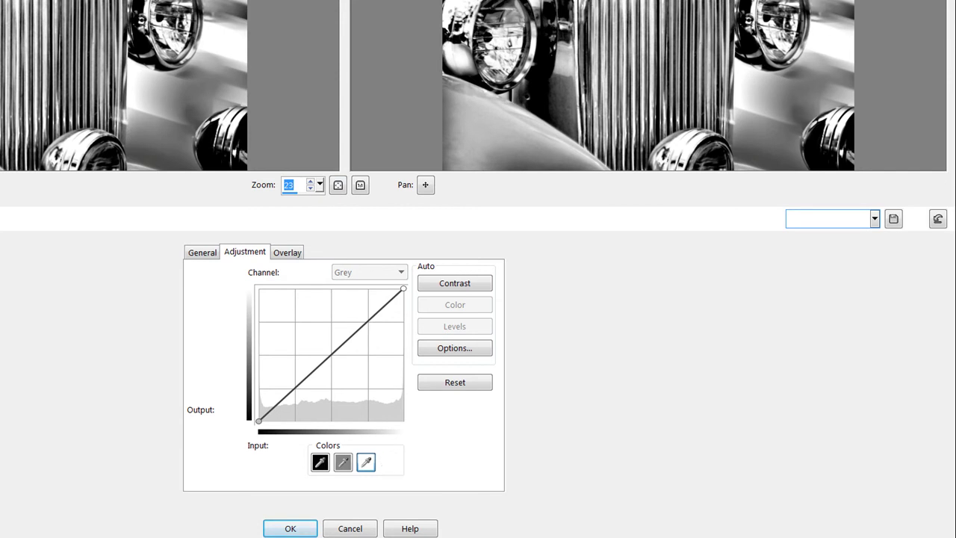
{"action": "left_click", "coordinate": [206, 67]}
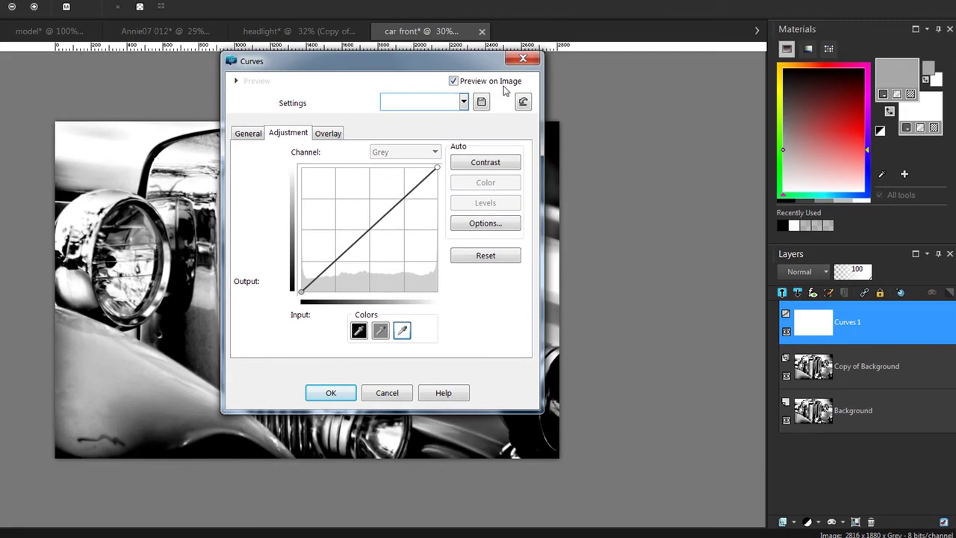
Pull the curve's bright end down to black and raise the midpoint into an arch.
{"action": "left_click_drag", "start_coordinate": [260, 94], "coordinate": [821, 130]}
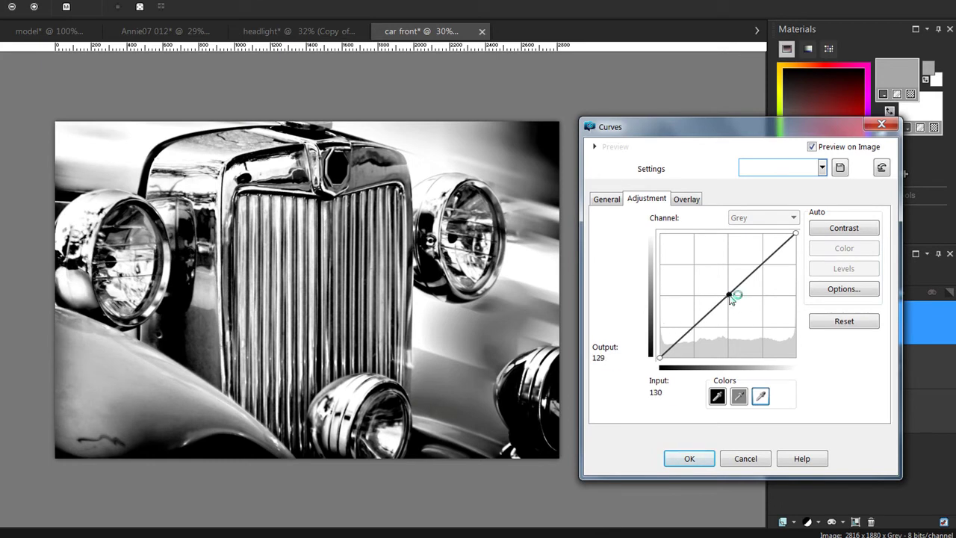
{"action": "left_click", "coordinate": [729, 295]}
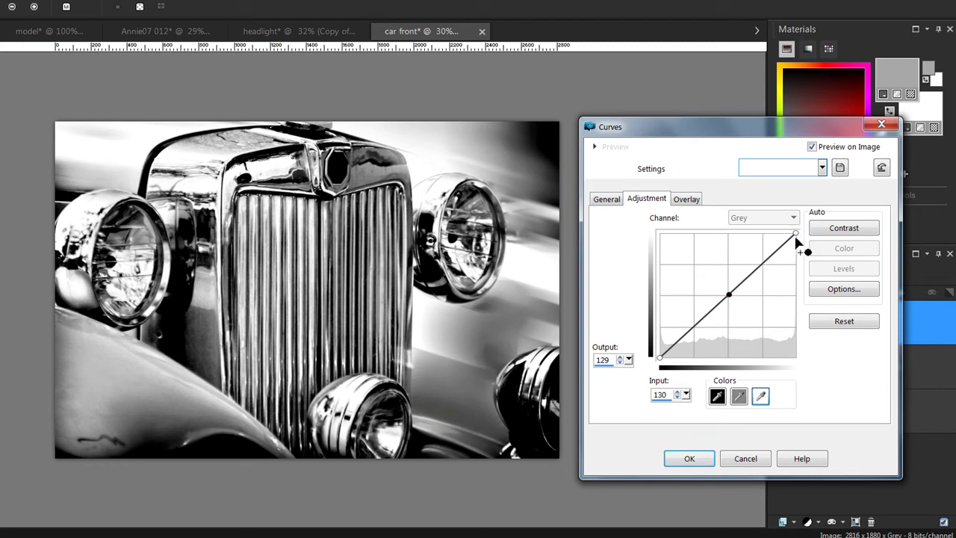
{"action": "left_click_drag", "start_coordinate": [796, 234], "coordinate": [805, 369]}
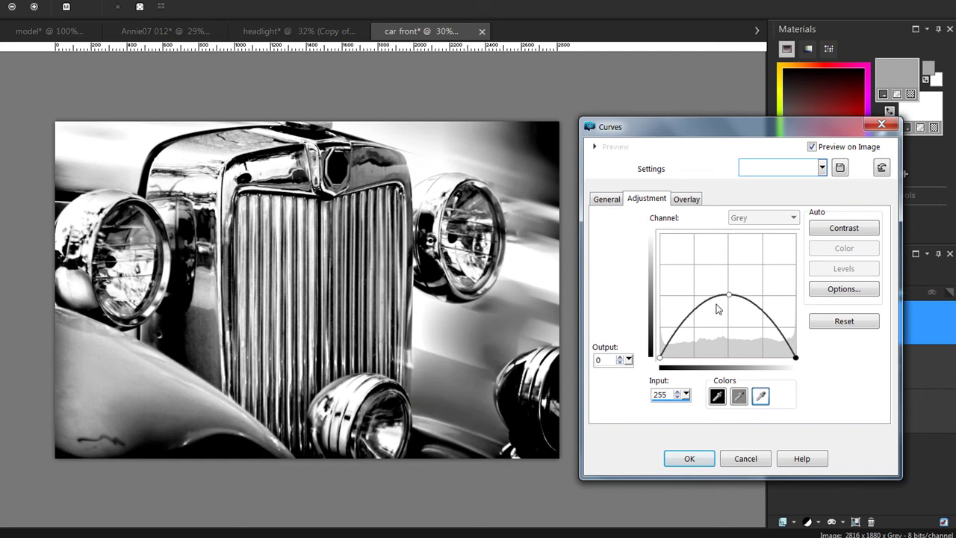
{"action": "left_click_drag", "start_coordinate": [729, 295], "coordinate": [730, 236]}
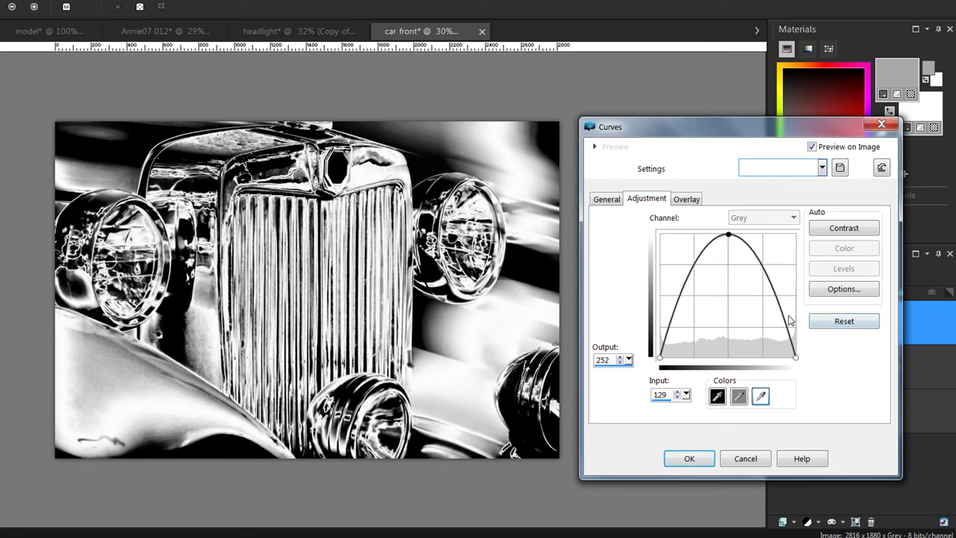
Add slope points and refine them into a bell curve, 63→60 and 195→58.
{"action": "left_click", "coordinate": [774, 295]}
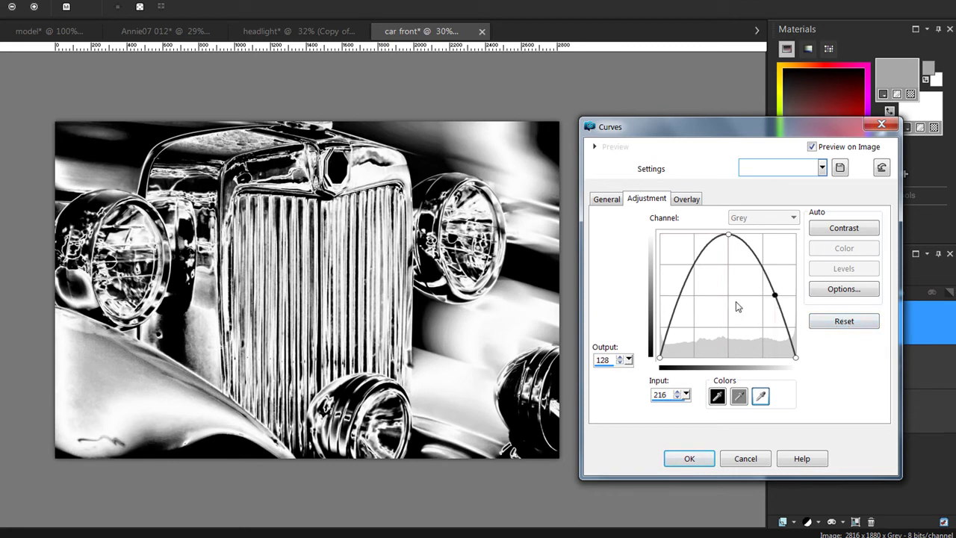
{"action": "left_click", "coordinate": [680, 295]}
{"action": "left_click_drag", "start_coordinate": [681, 296], "coordinate": [710, 297]}
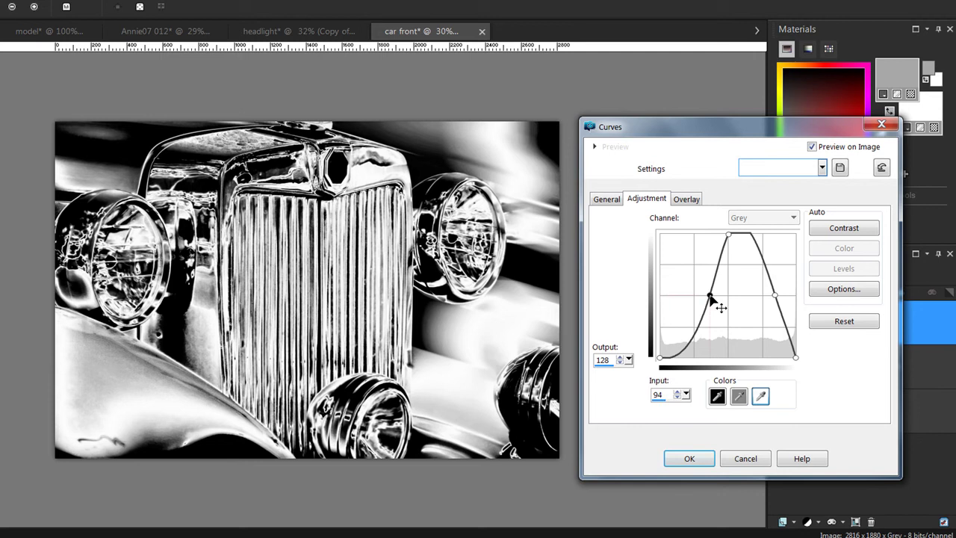
{"action": "left_click", "coordinate": [688, 369]}
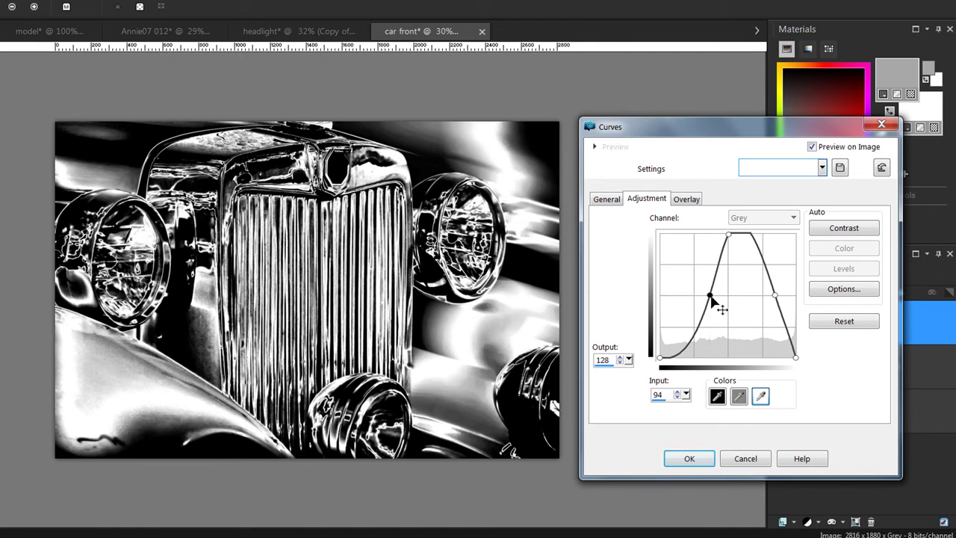
{"action": "left_click_drag", "start_coordinate": [710, 298], "coordinate": [709, 300]}
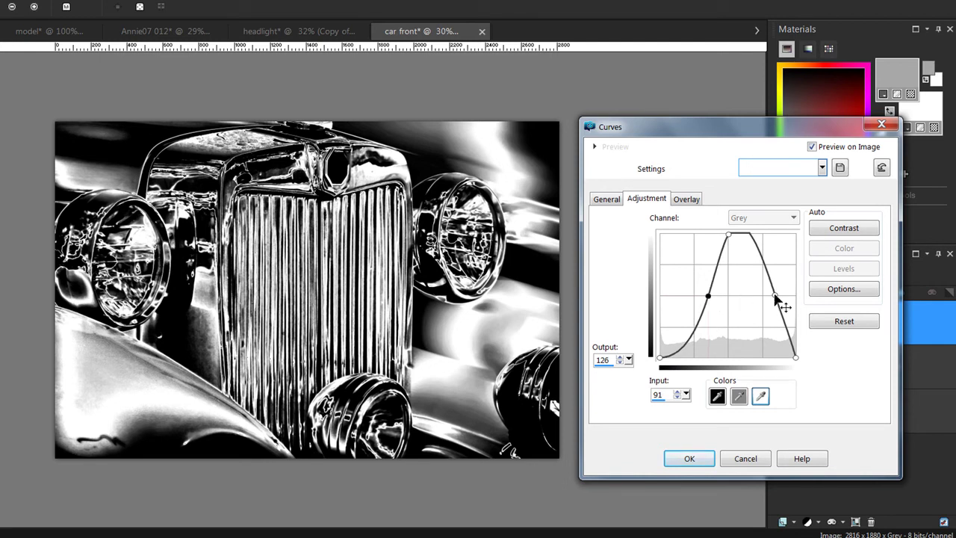
{"action": "left_click_drag", "start_coordinate": [776, 298], "coordinate": [751, 297]}
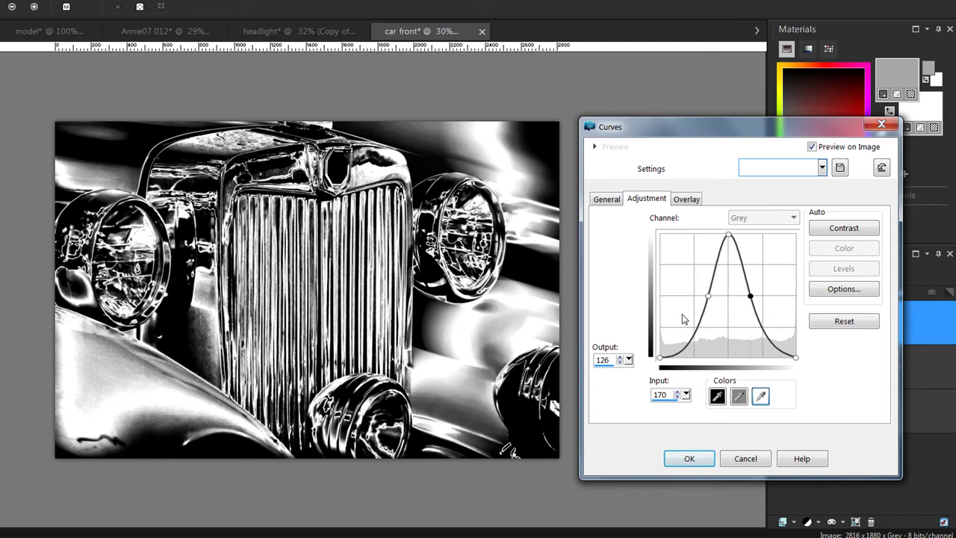
{"action": "left_click_drag", "start_coordinate": [708, 297], "coordinate": [694, 331]}
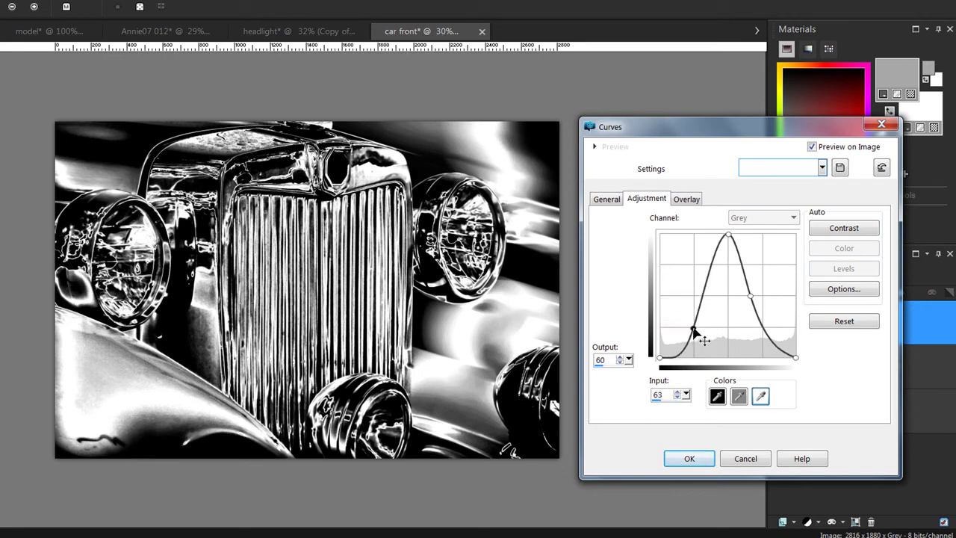
{"action": "left_click", "coordinate": [751, 297]}
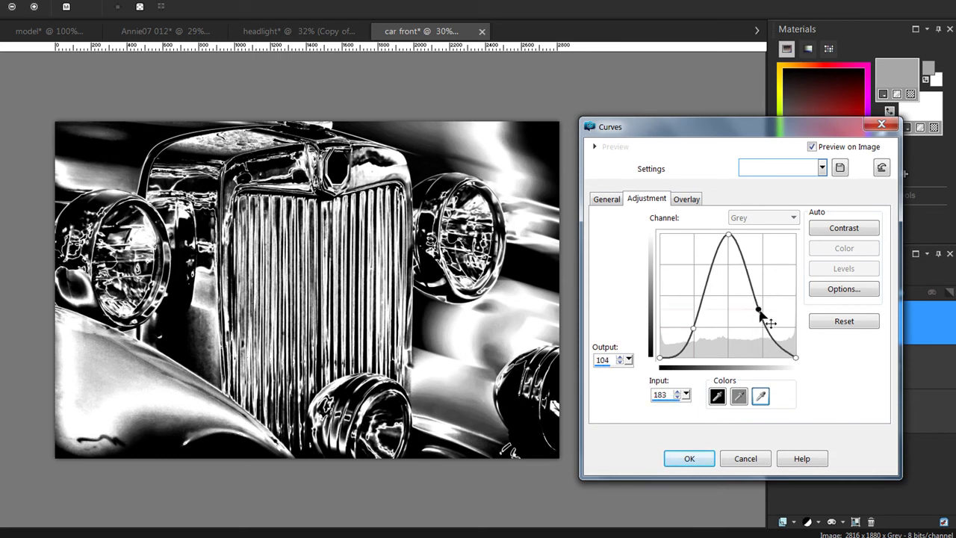
{"action": "left_click_drag", "start_coordinate": [762, 317], "coordinate": [770, 338]}
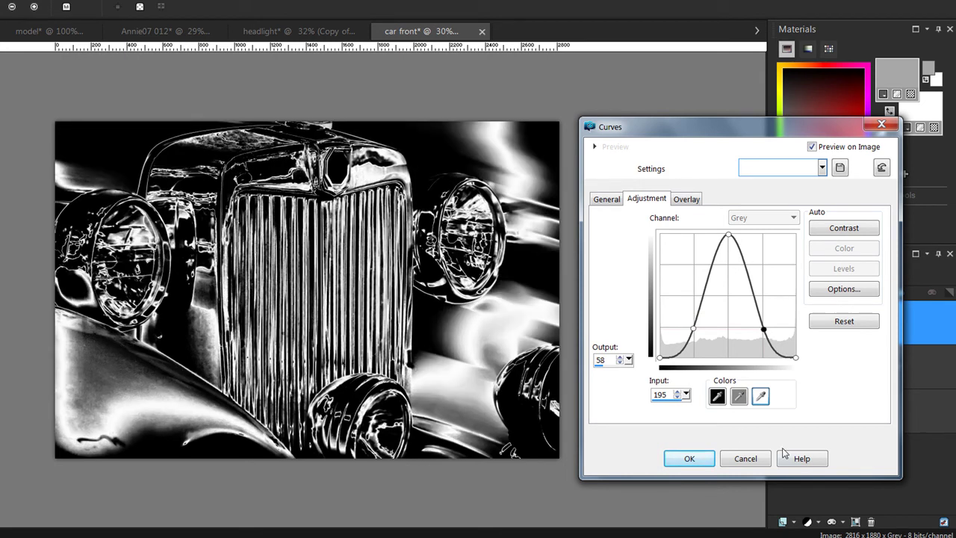
Apply the curve as Curves 1 and add a second Curves adjustment layer.
{"action": "left_click", "coordinate": [690, 458]}
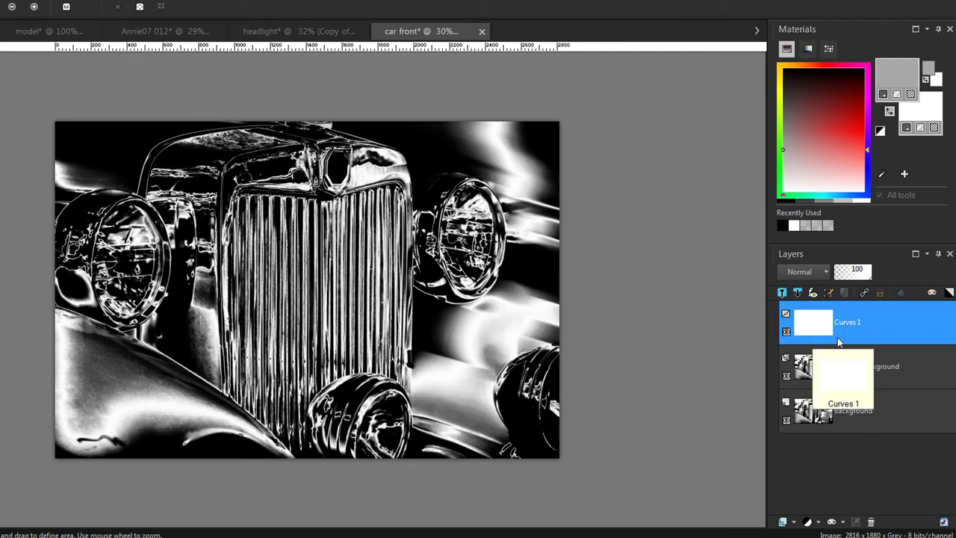
{"action": "left_click", "coordinate": [864, 342]}
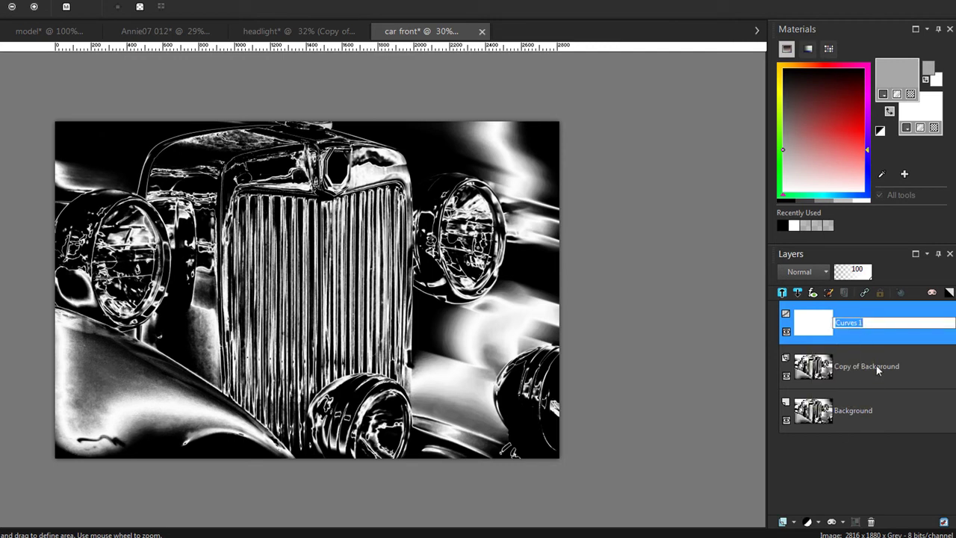
{"action": "left_click", "coordinate": [819, 522]}
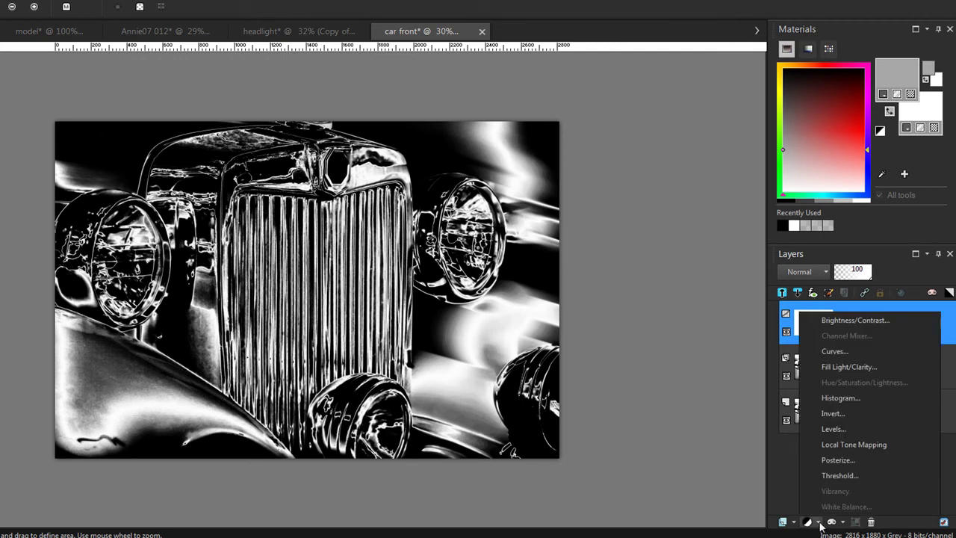
{"action": "left_click", "coordinate": [842, 356]}
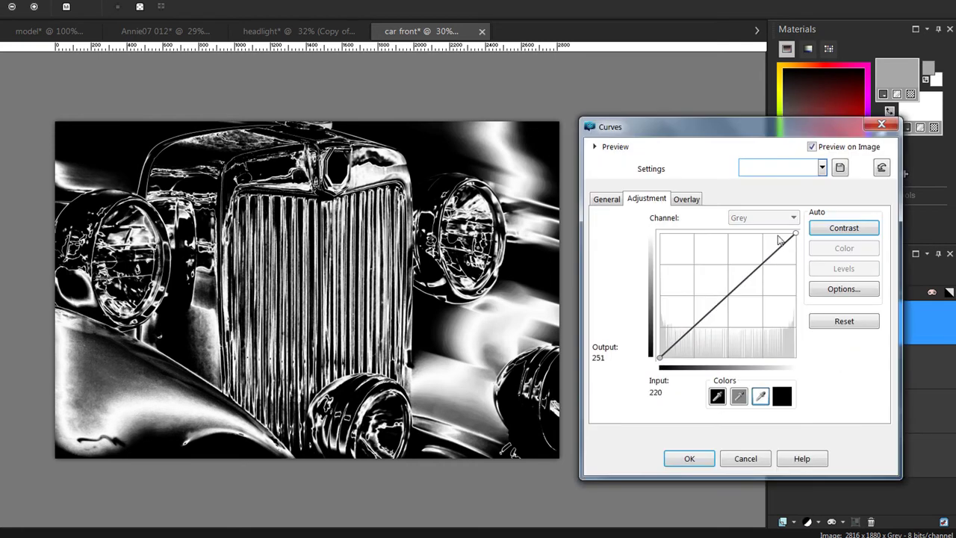
Shape the second curve into a narrow arch with points 60→82, 129→252, 194→75.
{"action": "left_click", "coordinate": [729, 298]}
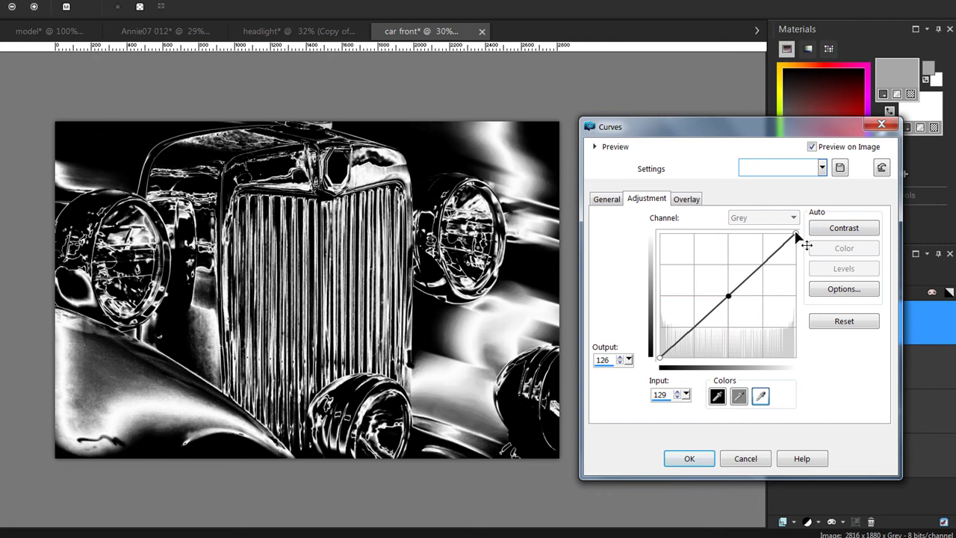
{"action": "left_click", "coordinate": [796, 236]}
{"action": "left_click_drag", "start_coordinate": [796, 235], "coordinate": [795, 359]}
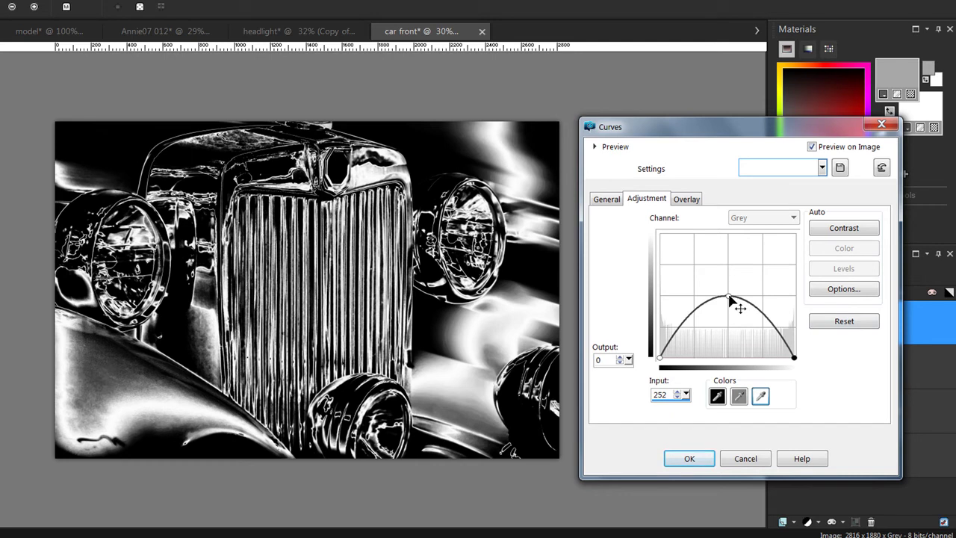
{"action": "left_click_drag", "start_coordinate": [731, 298], "coordinate": [730, 237]}
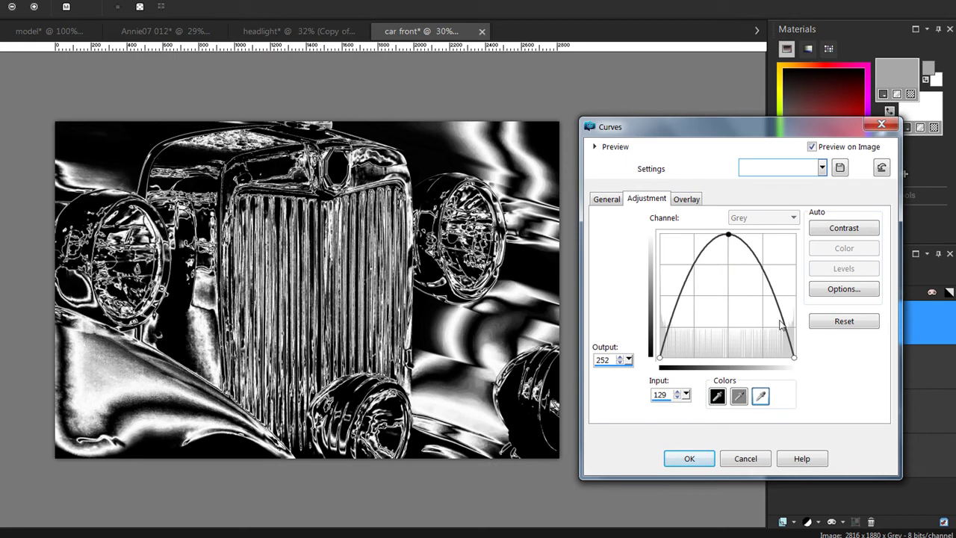
{"action": "left_click", "coordinate": [782, 319]}
{"action": "left_click_drag", "start_coordinate": [782, 320], "coordinate": [765, 325]}
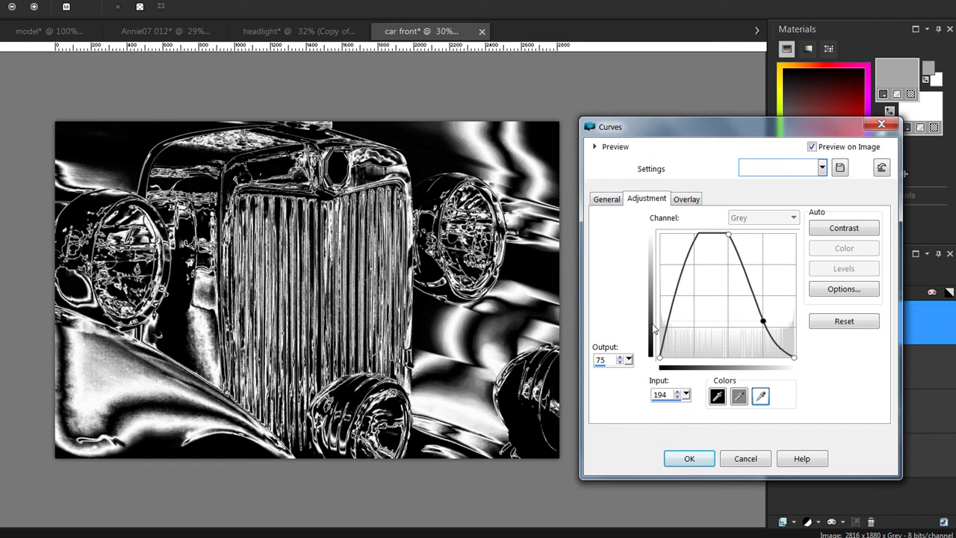
{"action": "left_click_drag", "start_coordinate": [671, 328], "coordinate": [692, 319]}
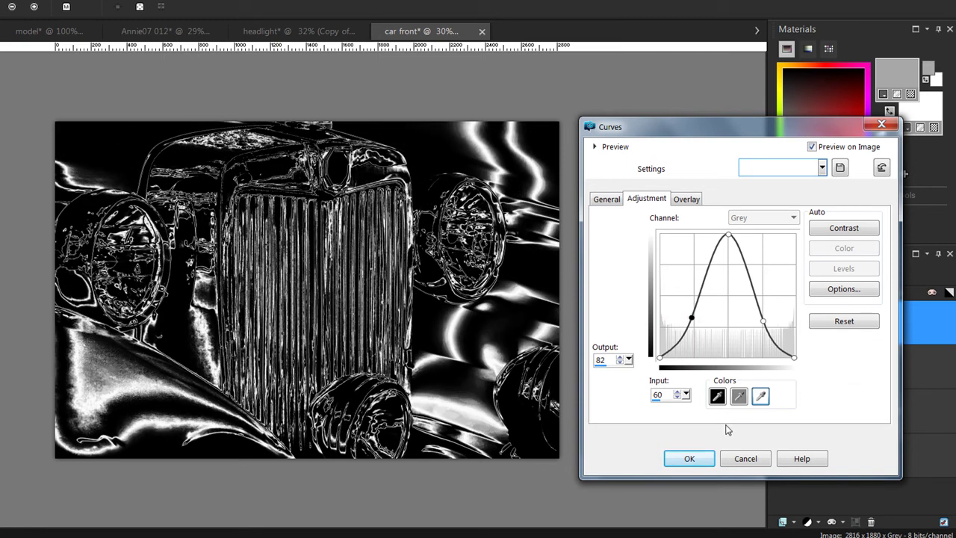
Apply the arch as Curves 2 and add a third Curves adjustment layer.
{"action": "left_click", "coordinate": [688, 459]}
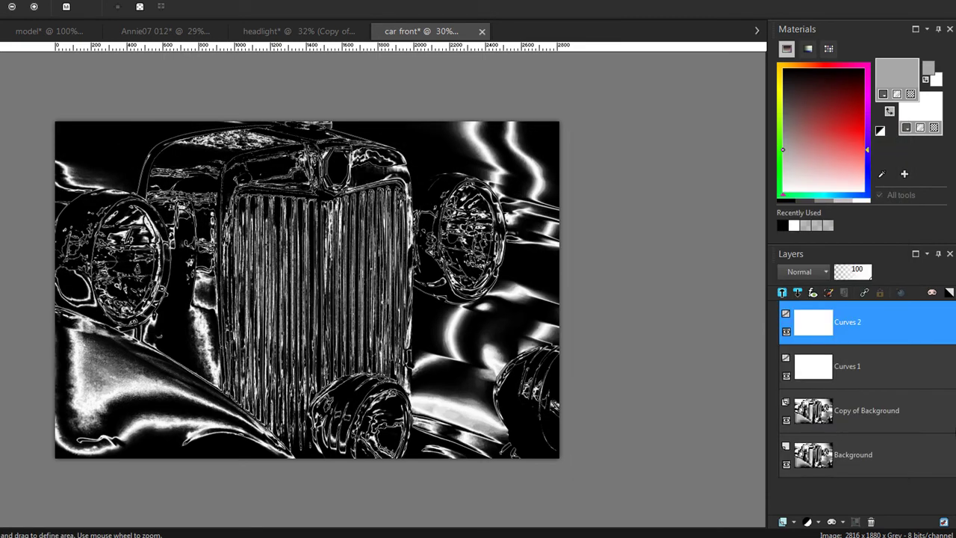
{"action": "mouse_move", "coordinate": [797, 360]}
{"action": "double_click", "coordinate": [851, 336]}
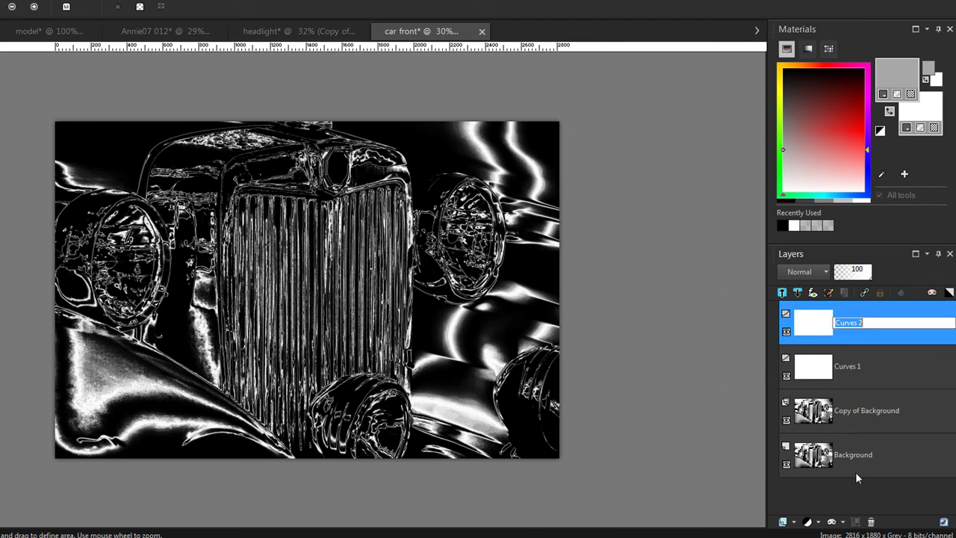
{"action": "left_click", "coordinate": [817, 521]}
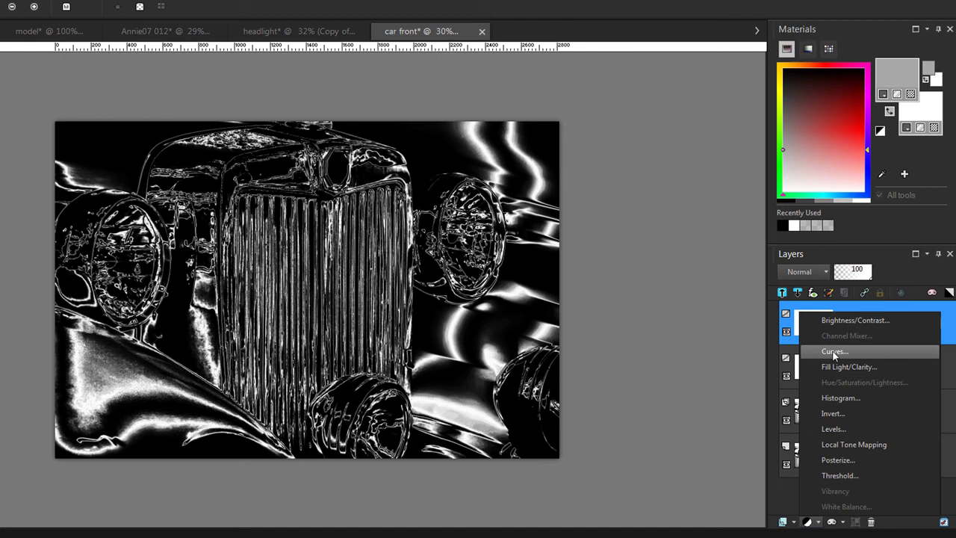
{"action": "left_click", "coordinate": [836, 352]}
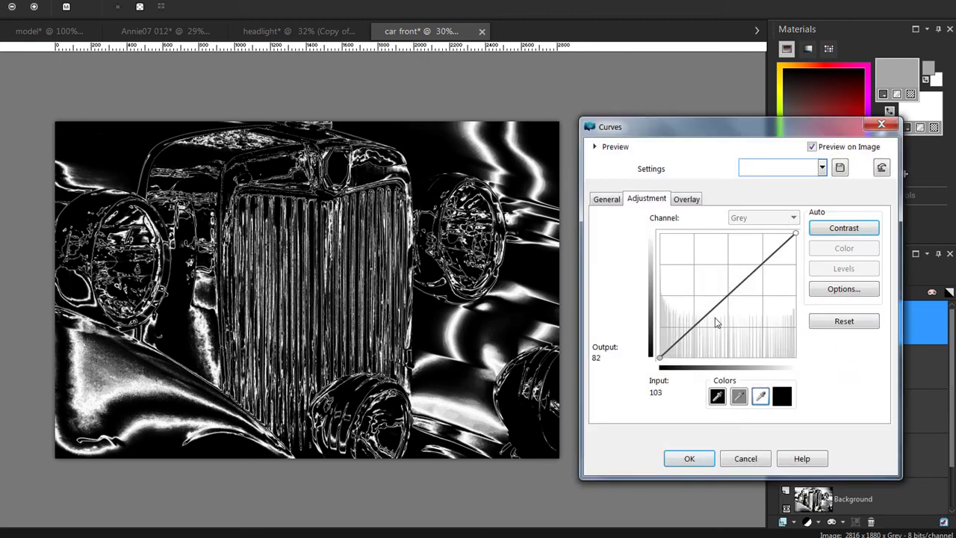
Bend the third curve into an S-curve (65→36, 192→230) and apply it as Curves 3.
{"action": "left_click", "coordinate": [695, 329]}
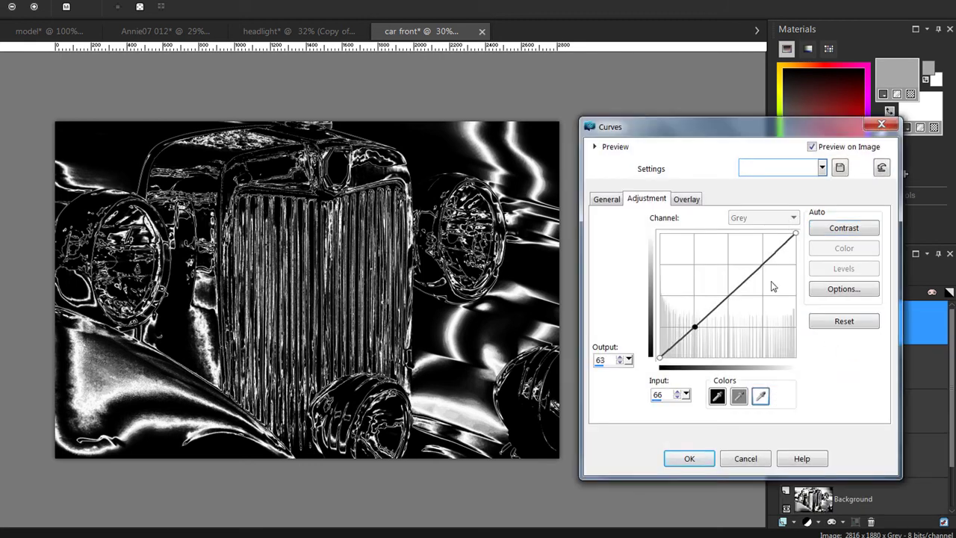
{"action": "left_click_drag", "start_coordinate": [767, 263], "coordinate": [763, 246]}
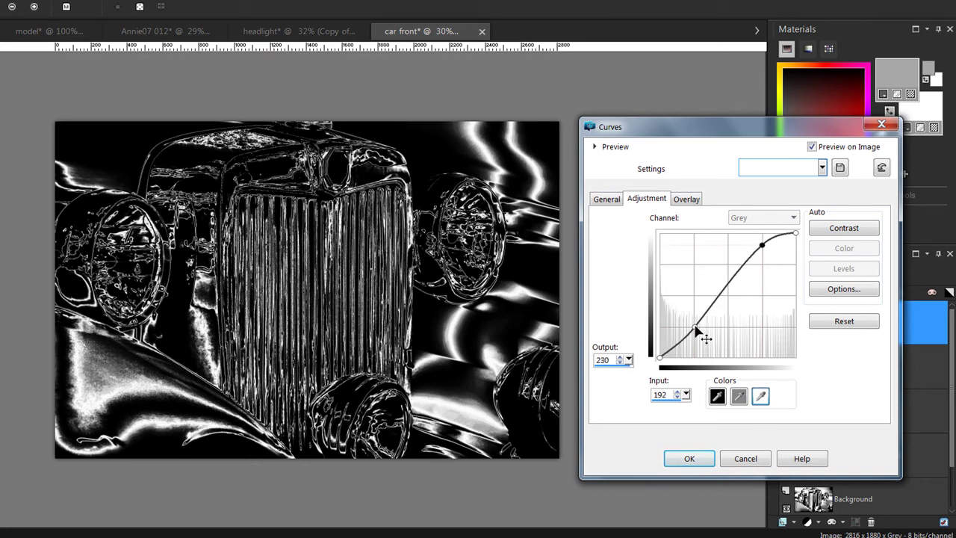
{"action": "left_click_drag", "start_coordinate": [697, 331], "coordinate": [695, 342]}
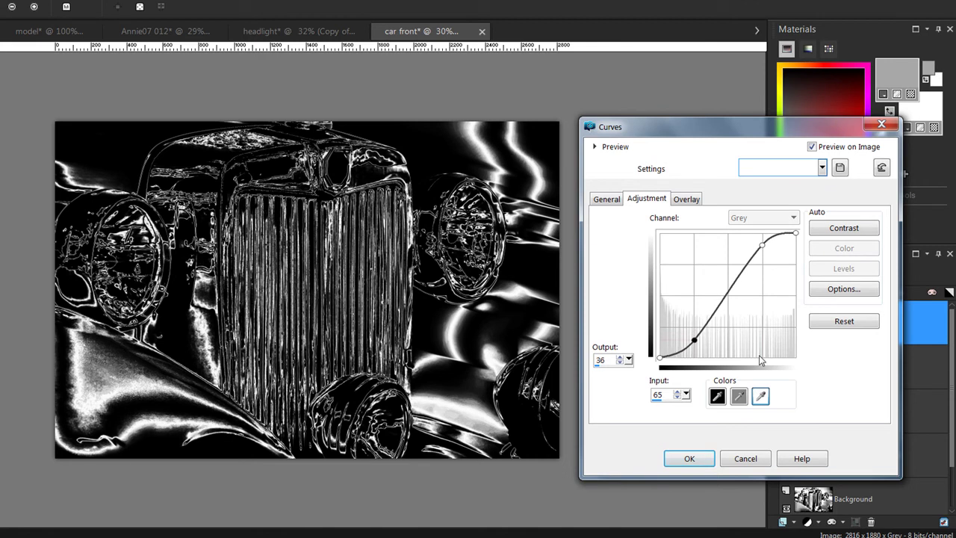
{"action": "left_click", "coordinate": [689, 458]}
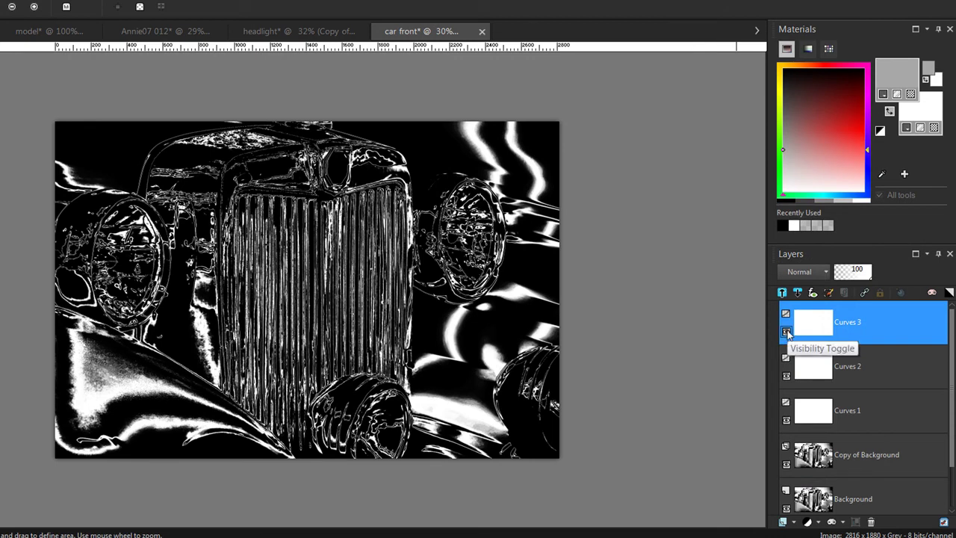
Toggle Curves 3 to compare, then leave both Curves 2 and Curves 3 hidden.
{"action": "left_click", "coordinate": [786, 333]}
{"action": "left_click", "coordinate": [787, 333]}
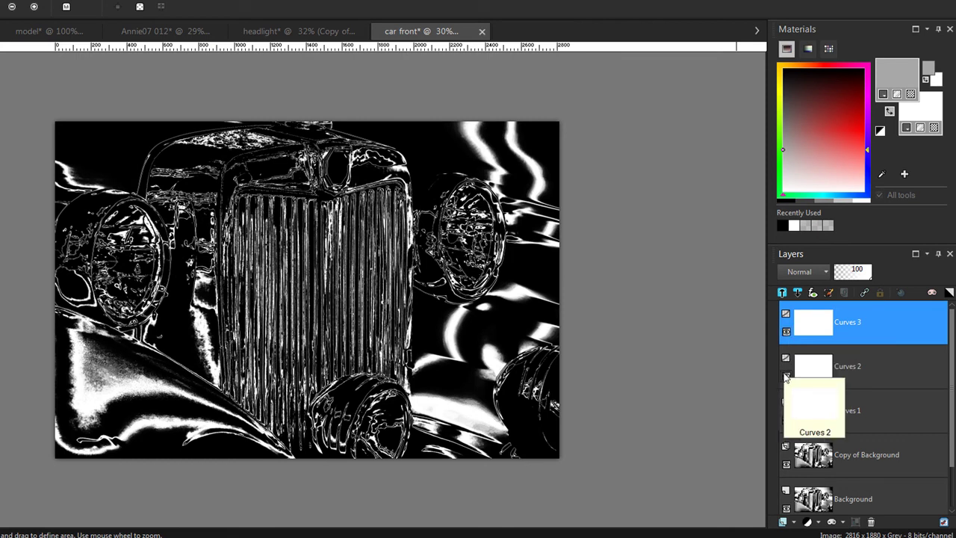
{"action": "left_click", "coordinate": [787, 379]}
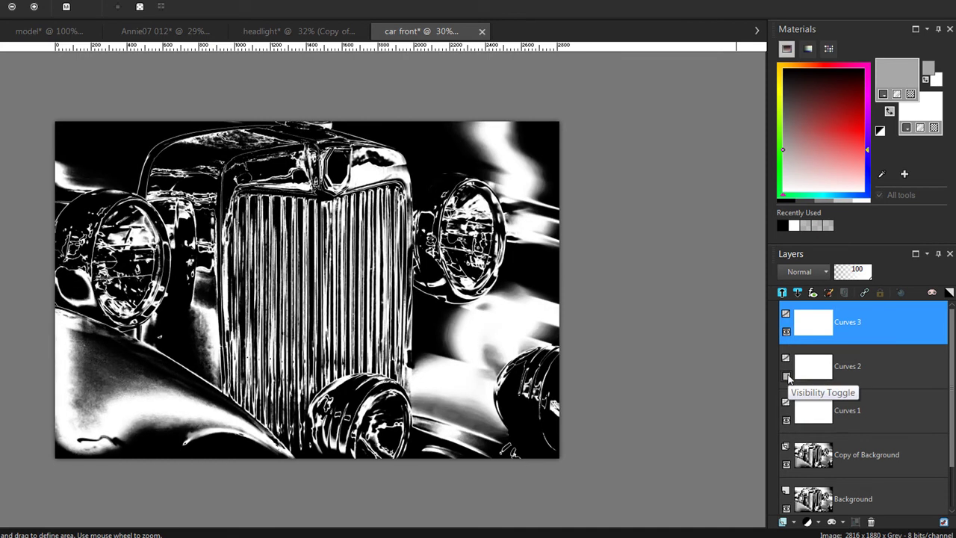
{"action": "left_click", "coordinate": [787, 332]}
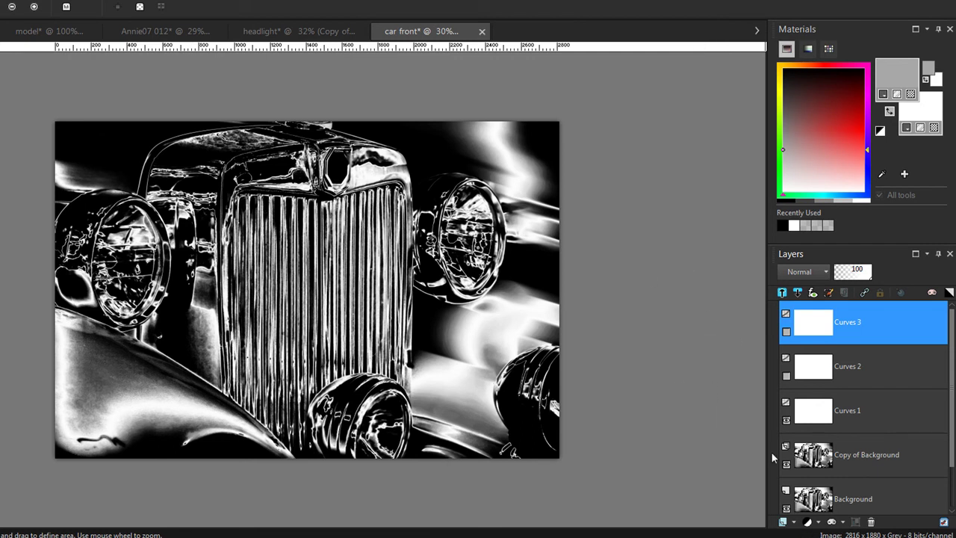
{"action": "mouse_move", "coordinate": [806, 467]}
Switch to the headlight photo and confirm its Copy of Background layer name.
{"action": "left_click", "coordinate": [283, 33]}
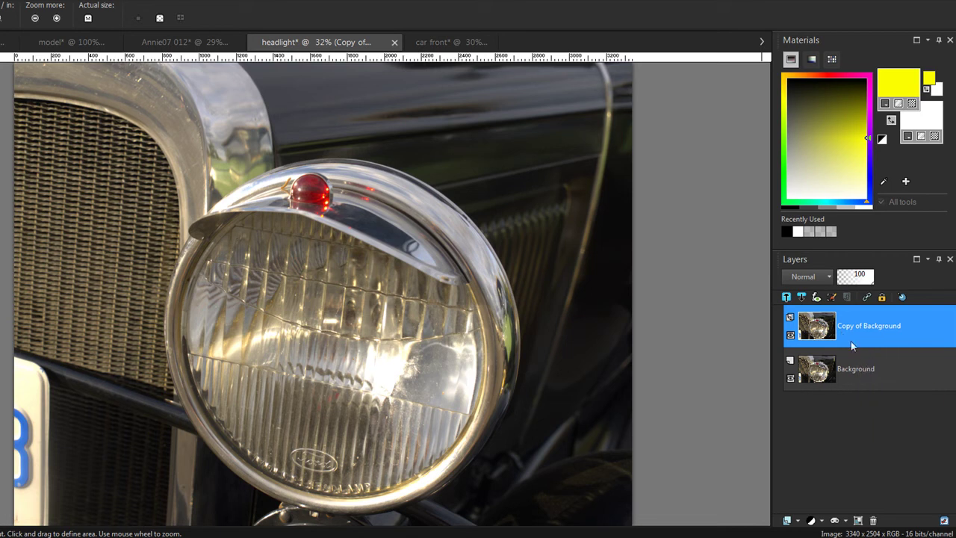
{"action": "left_click", "coordinate": [850, 341]}
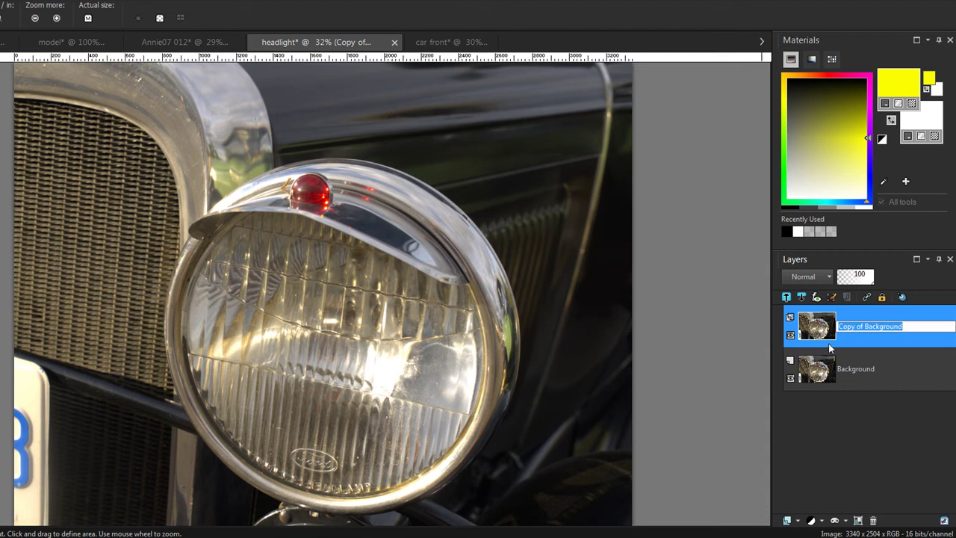
{"action": "key", "text": "Return"}
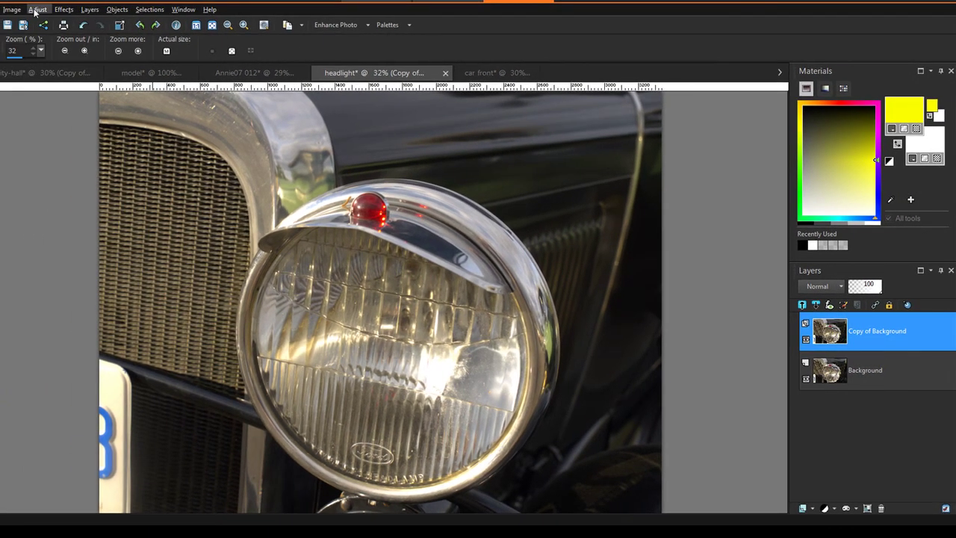
Desaturate the headlight's Copy of Background layer with Hue/Saturation/Lightness, saturation -100.
{"action": "left_click", "coordinate": [35, 11]}
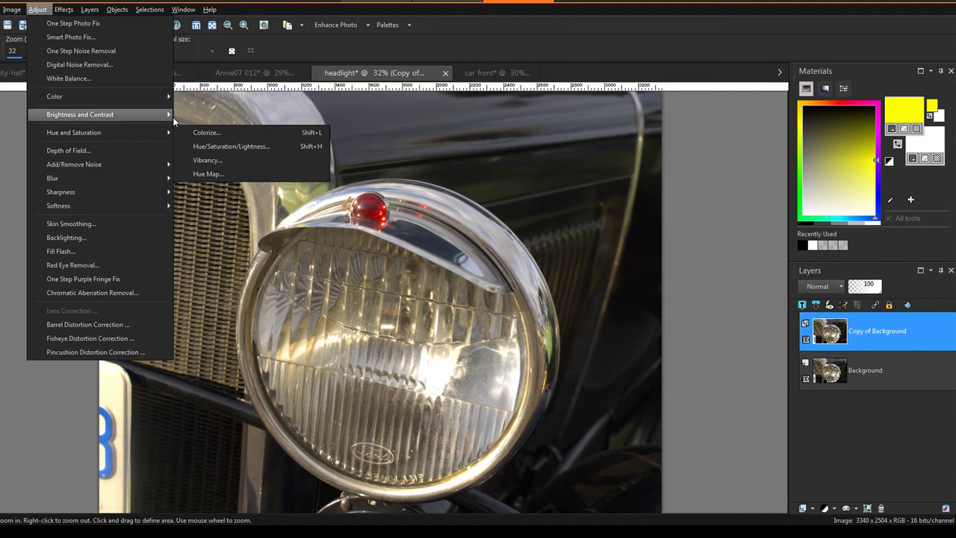
{"action": "mouse_move", "coordinate": [137, 132]}
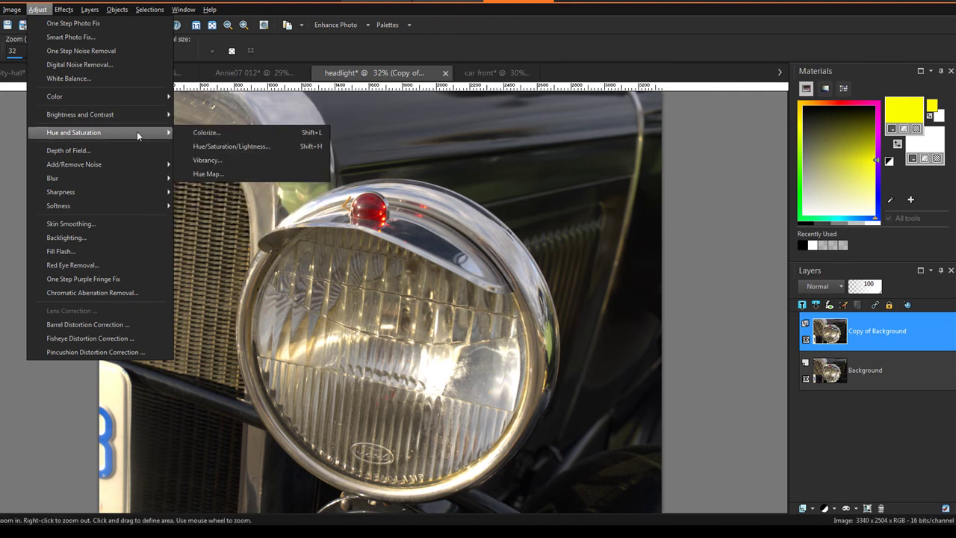
{"action": "left_click", "coordinate": [227, 148]}
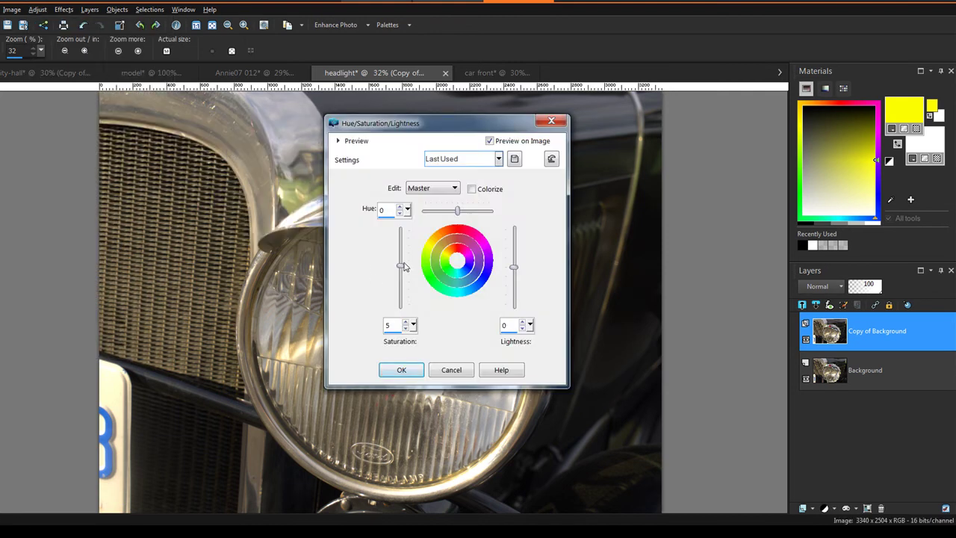
{"action": "left_click_drag", "start_coordinate": [404, 271], "coordinate": [401, 311]}
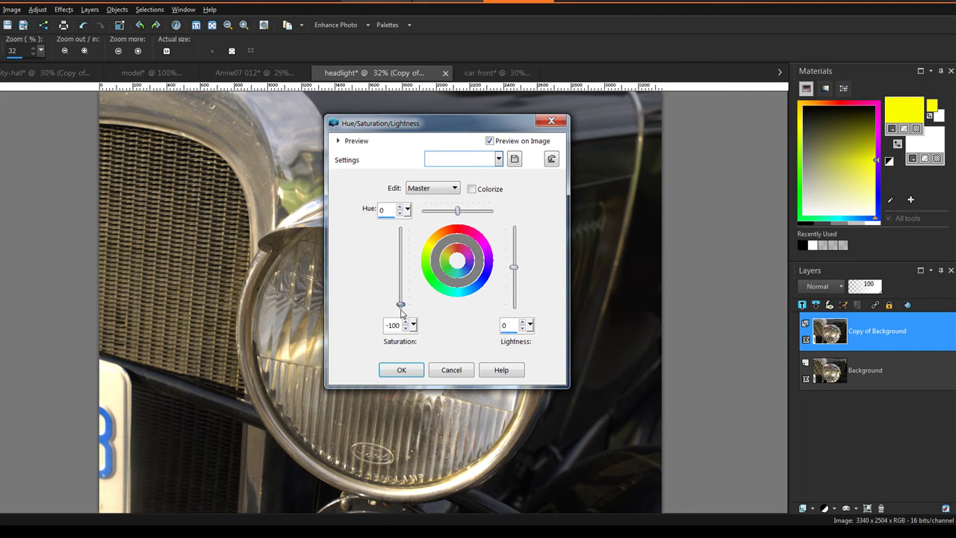
{"action": "left_click", "coordinate": [407, 373]}
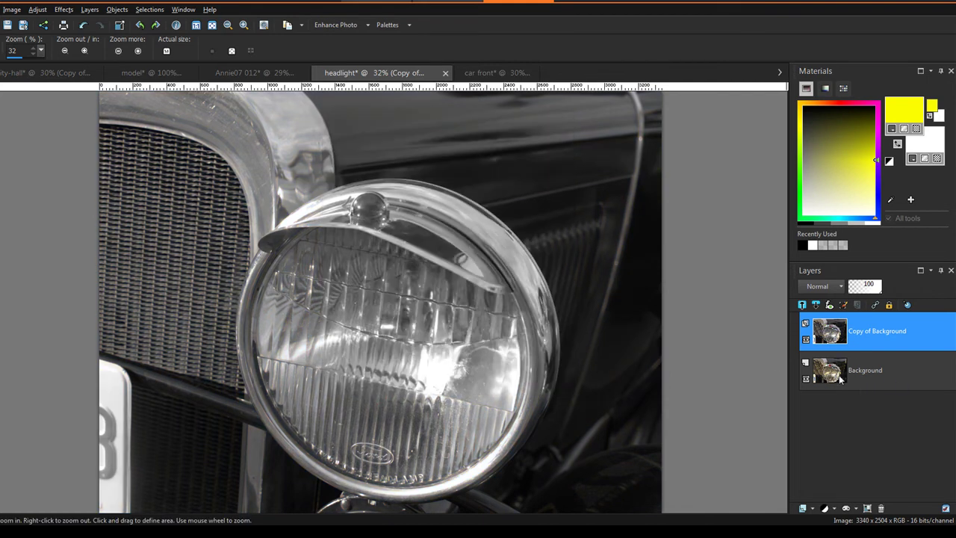
{"action": "mouse_move", "coordinate": [867, 352]}
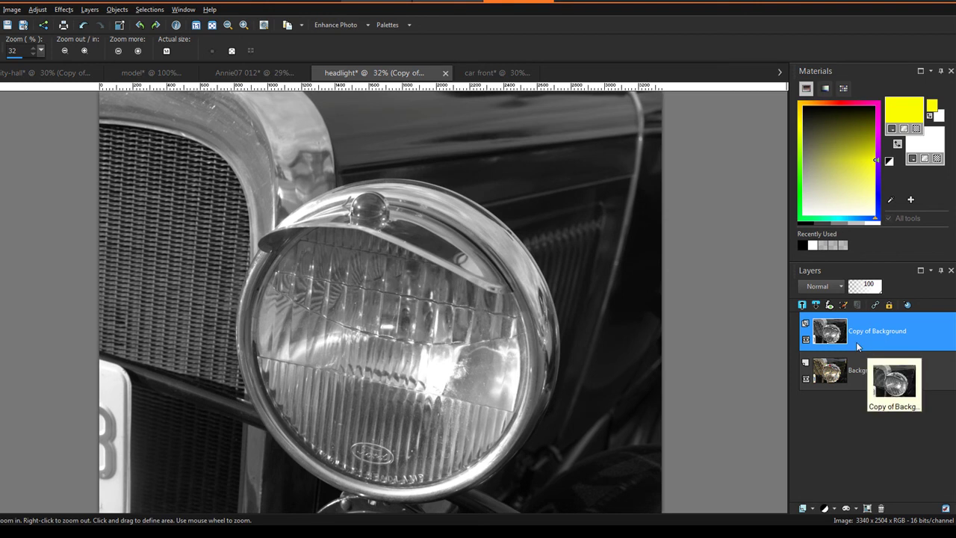
Add a Curves adjustment layer and pull its top end down and midpoint up into an arch.
{"action": "left_click", "coordinate": [835, 508]}
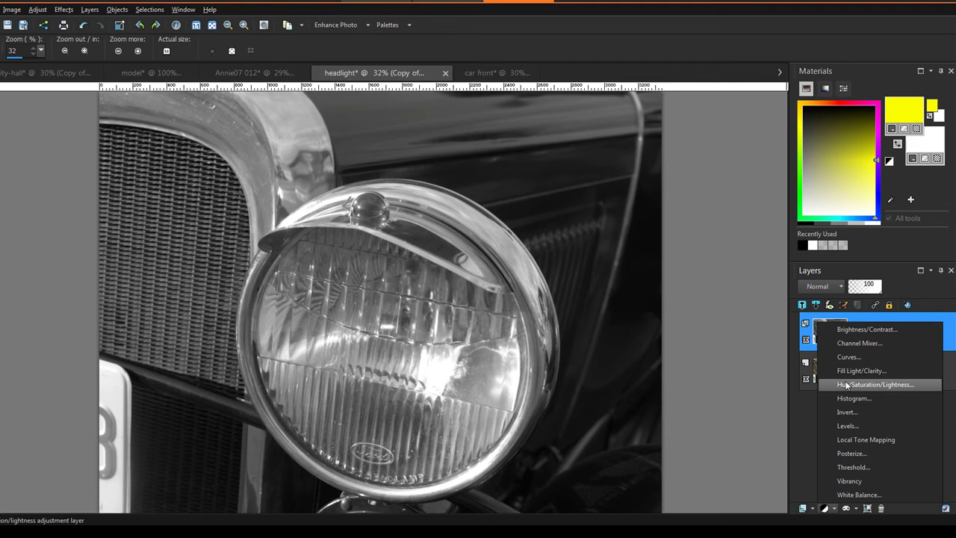
{"action": "left_click", "coordinate": [847, 356]}
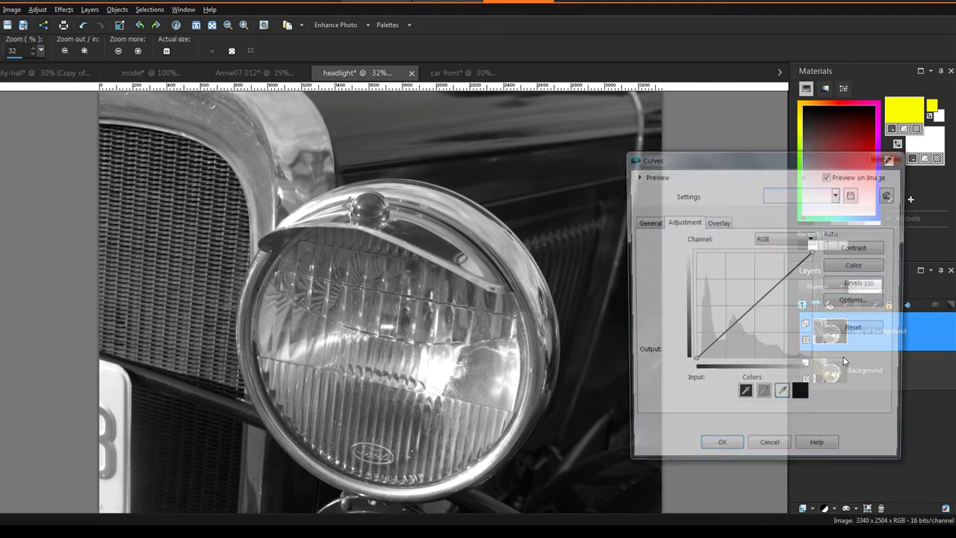
{"action": "left_click", "coordinate": [754, 309]}
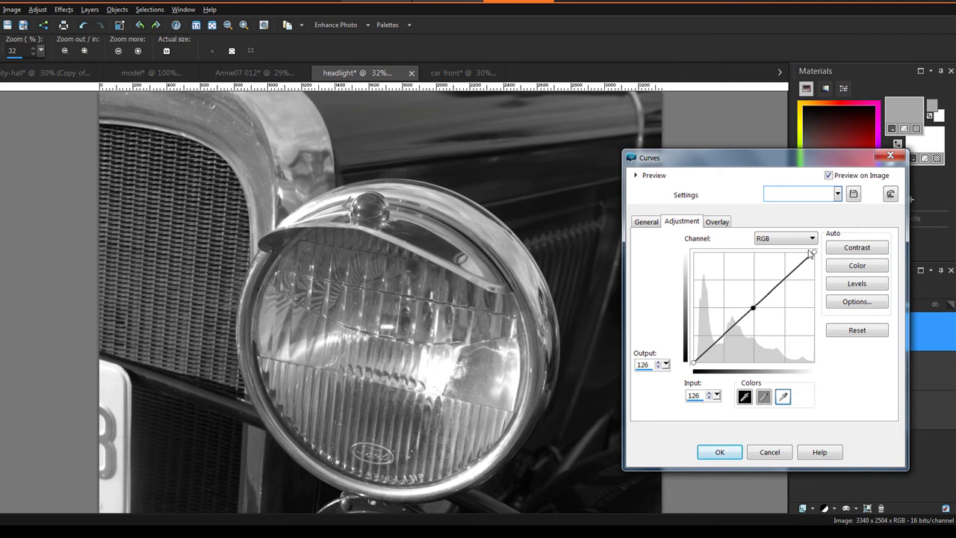
{"action": "left_click_drag", "start_coordinate": [812, 256], "coordinate": [819, 368]}
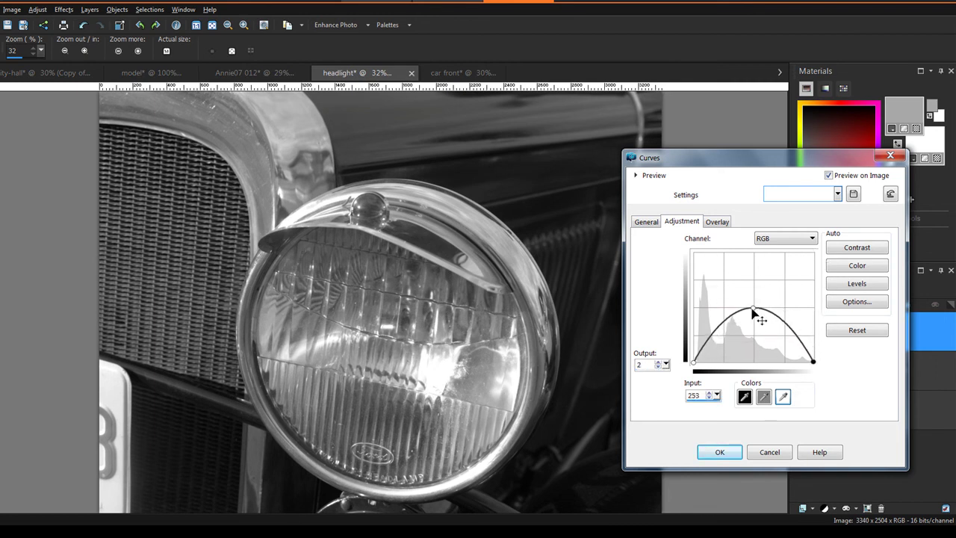
{"action": "left_click_drag", "start_coordinate": [756, 311], "coordinate": [756, 255]}
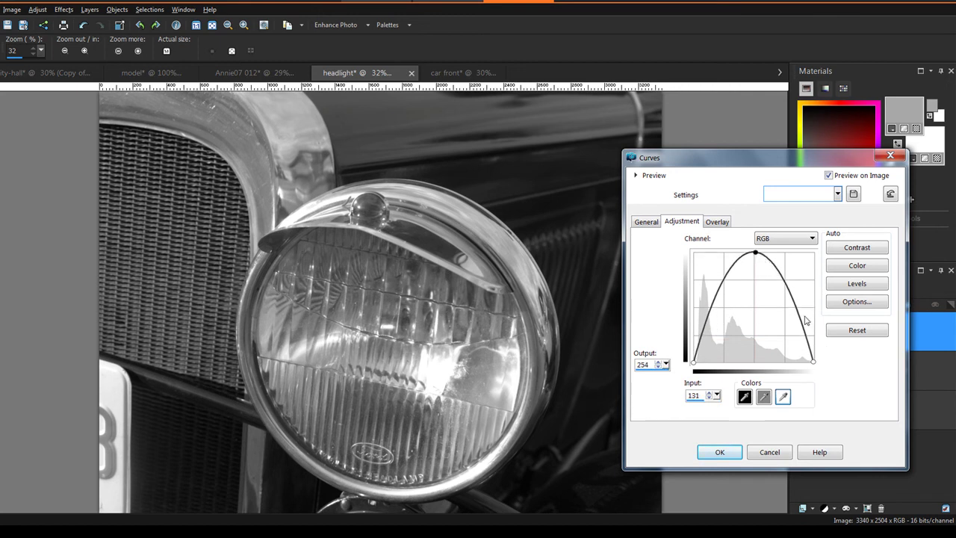
Add left and right shaping points to round the bell curve, then apply it as Curves 1.
{"action": "left_click_drag", "start_coordinate": [799, 316], "coordinate": [786, 323]}
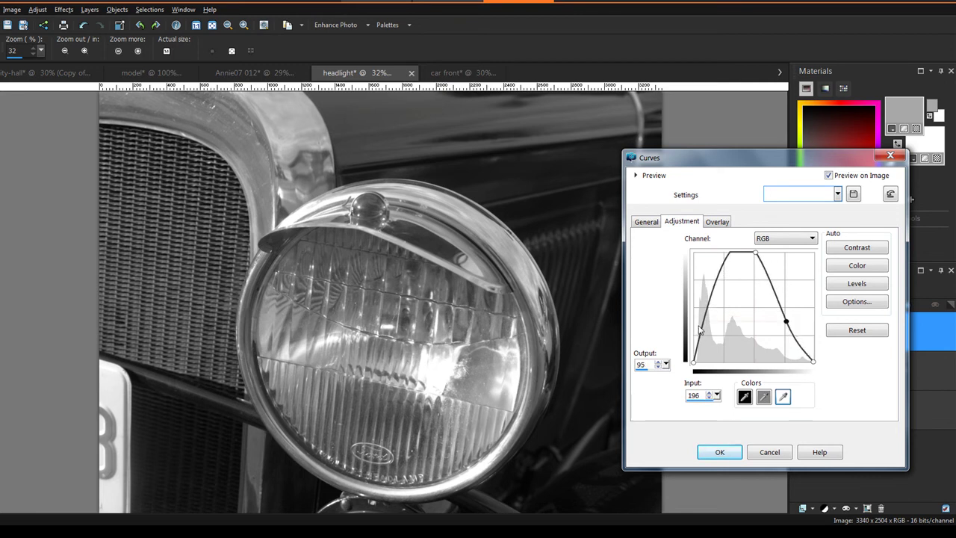
{"action": "left_click_drag", "start_coordinate": [704, 331], "coordinate": [725, 328]}
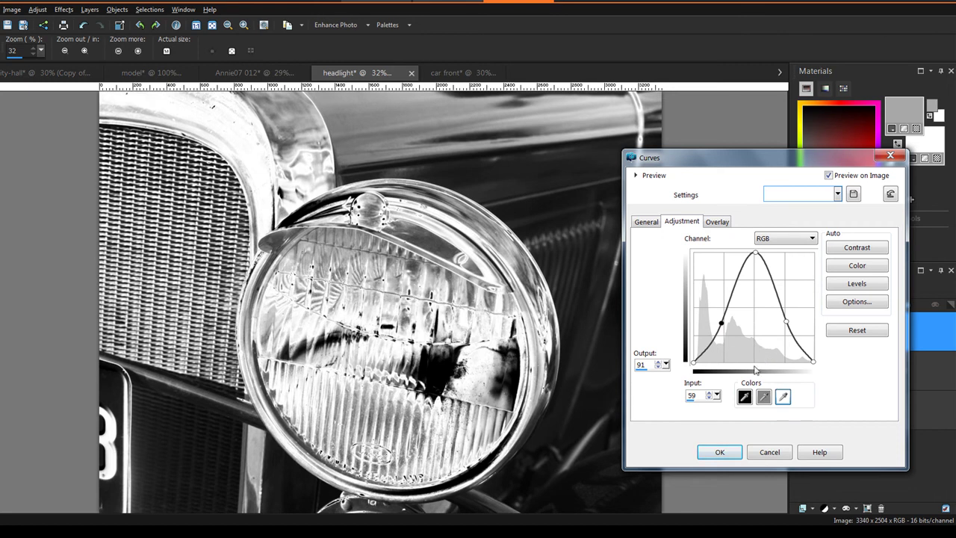
{"action": "left_click_drag", "start_coordinate": [721, 322], "coordinate": [730, 308]}
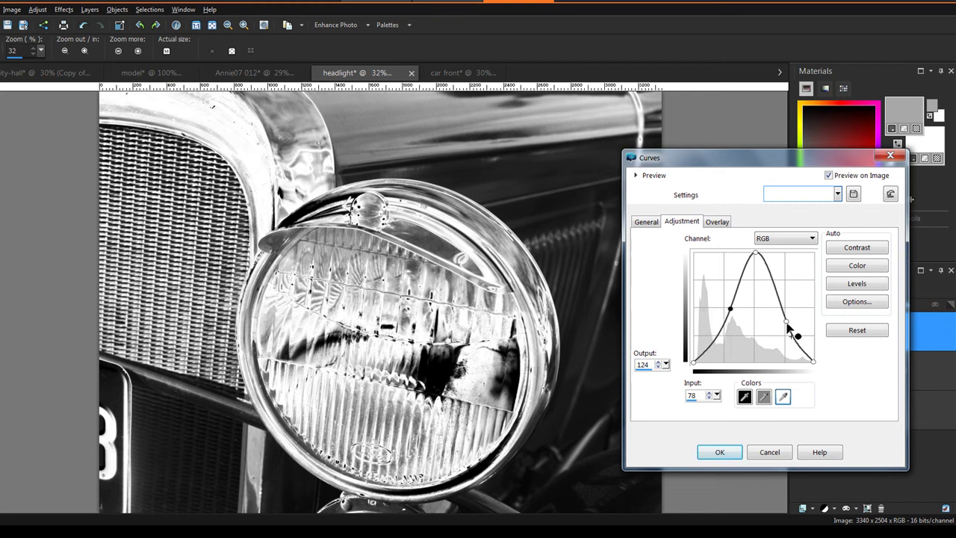
{"action": "left_click_drag", "start_coordinate": [787, 325], "coordinate": [774, 308]}
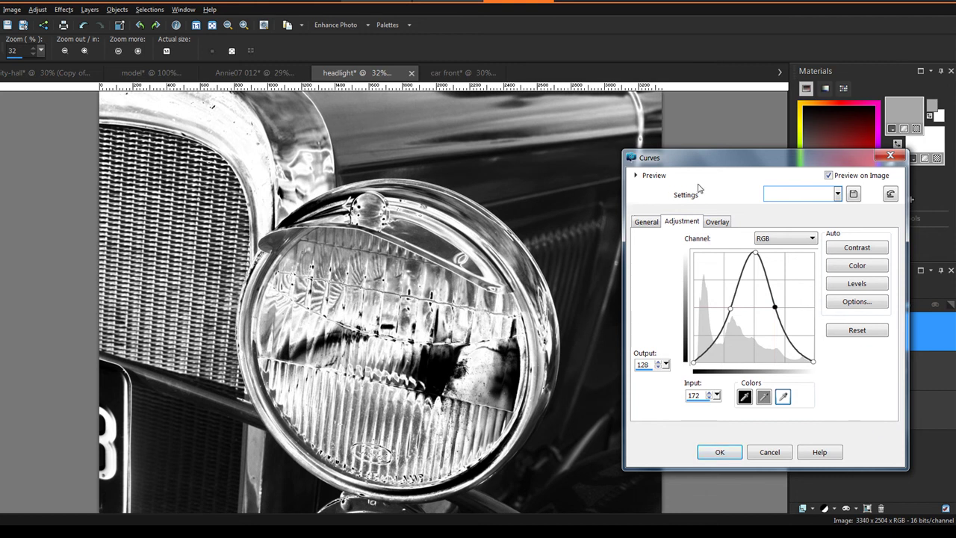
{"action": "left_click_drag", "start_coordinate": [701, 166], "coordinate": [760, 166]}
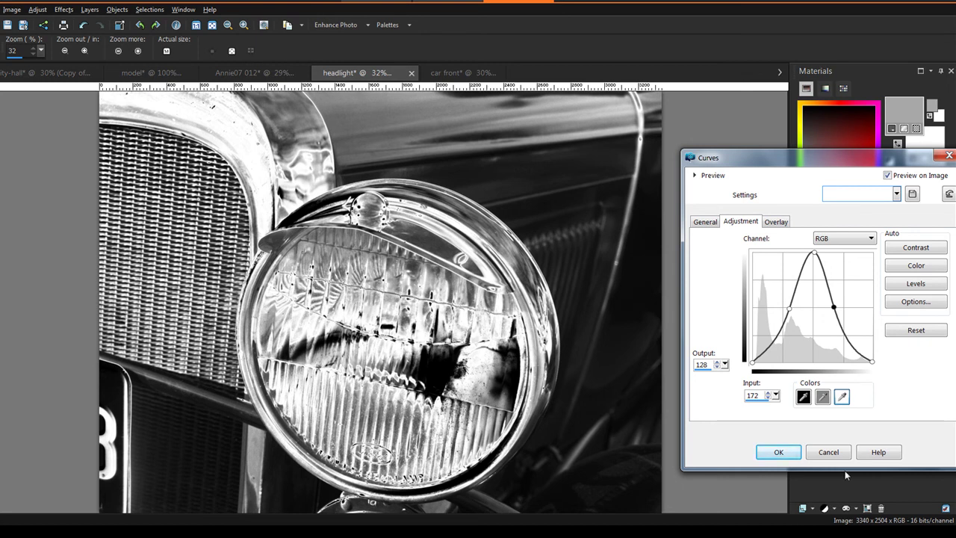
{"action": "left_click", "coordinate": [790, 457]}
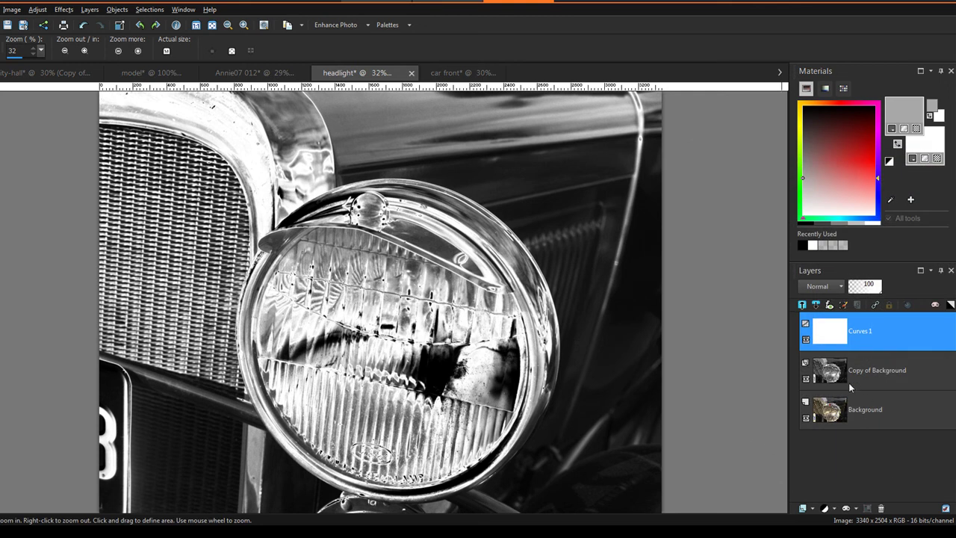
Add another Curves layer with an S-curve, adjust the shadow point, and apply it as Curves 2.
{"action": "left_click", "coordinate": [829, 508]}
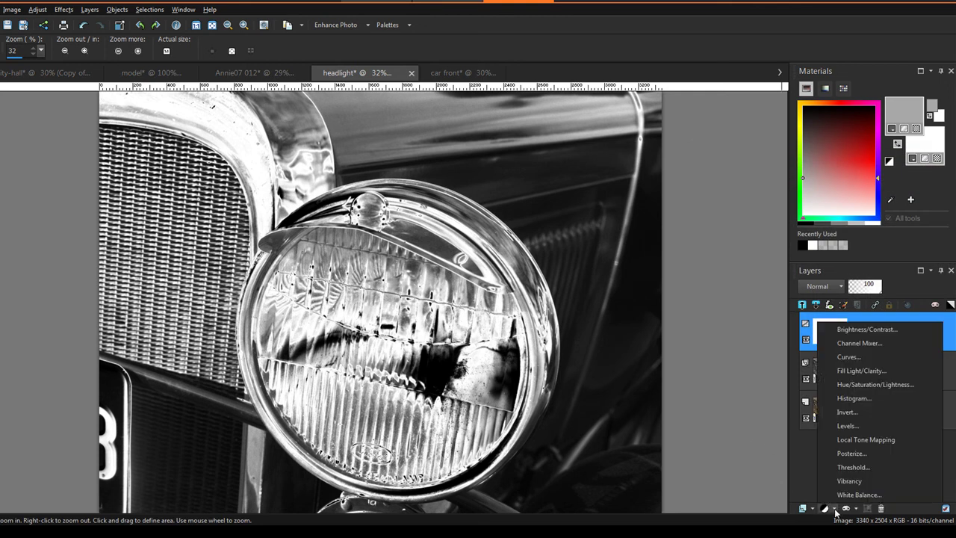
{"action": "left_click", "coordinate": [850, 358]}
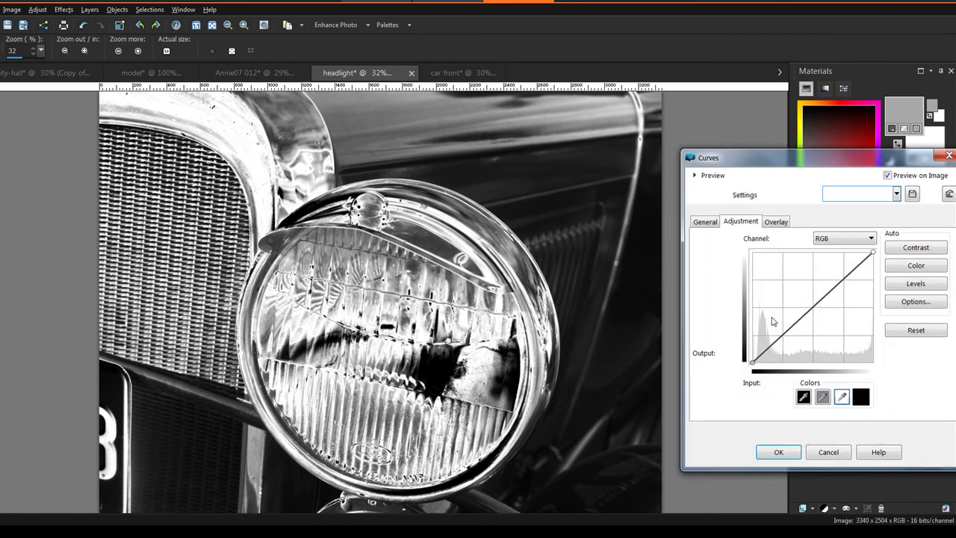
{"action": "left_click", "coordinate": [784, 336]}
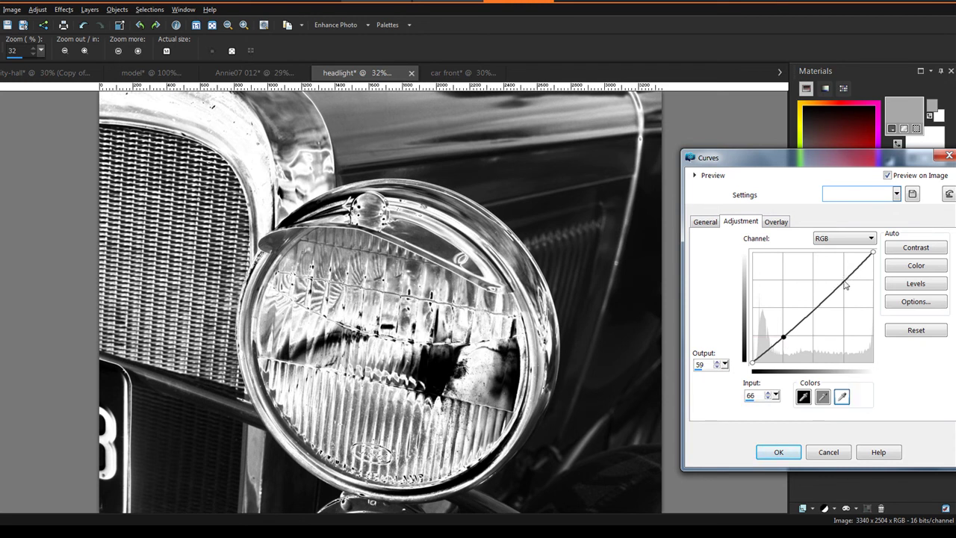
{"action": "left_click_drag", "start_coordinate": [845, 285], "coordinate": [844, 265]}
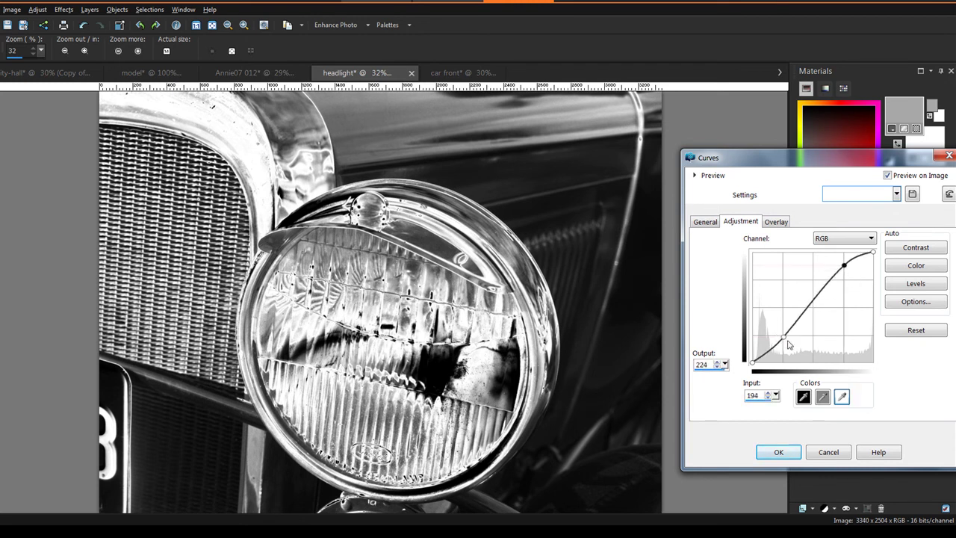
{"action": "left_click_drag", "start_coordinate": [785, 340], "coordinate": [791, 361]}
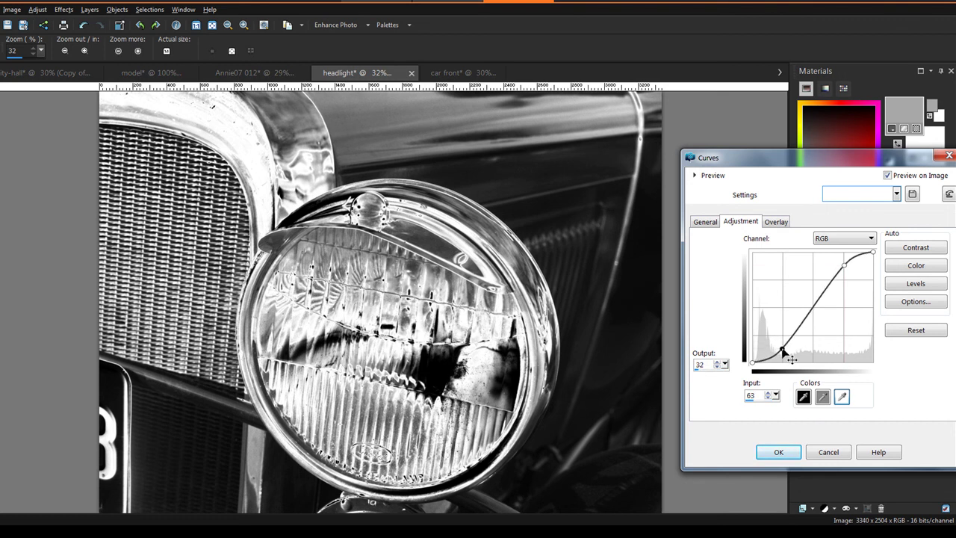
{"action": "left_click", "coordinate": [843, 398]}
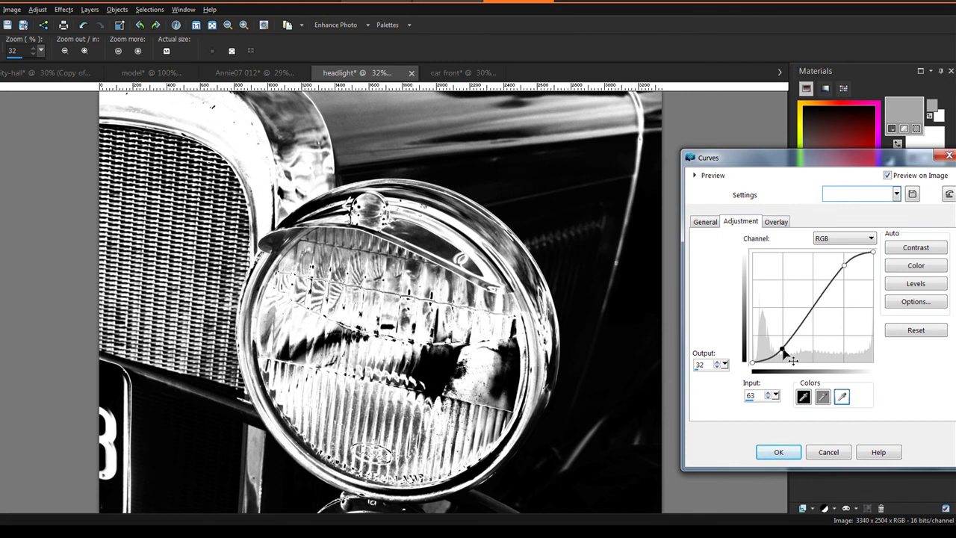
{"action": "left_click_drag", "start_coordinate": [784, 351], "coordinate": [784, 344]}
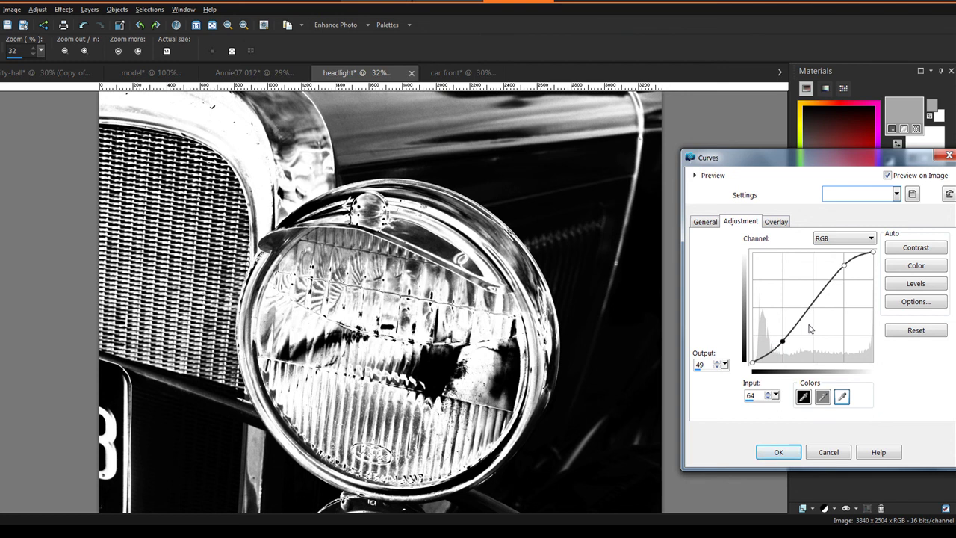
{"action": "left_click", "coordinate": [778, 452]}
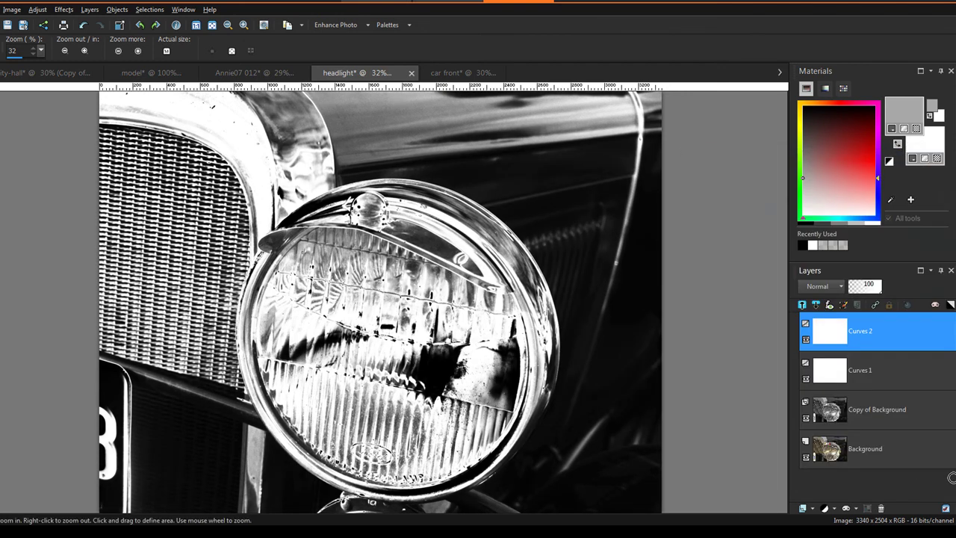
Compare the headlight with and without Curves 2, leave Curves 2 hidden, and select Copy of Background.
{"action": "left_click", "coordinate": [806, 341]}
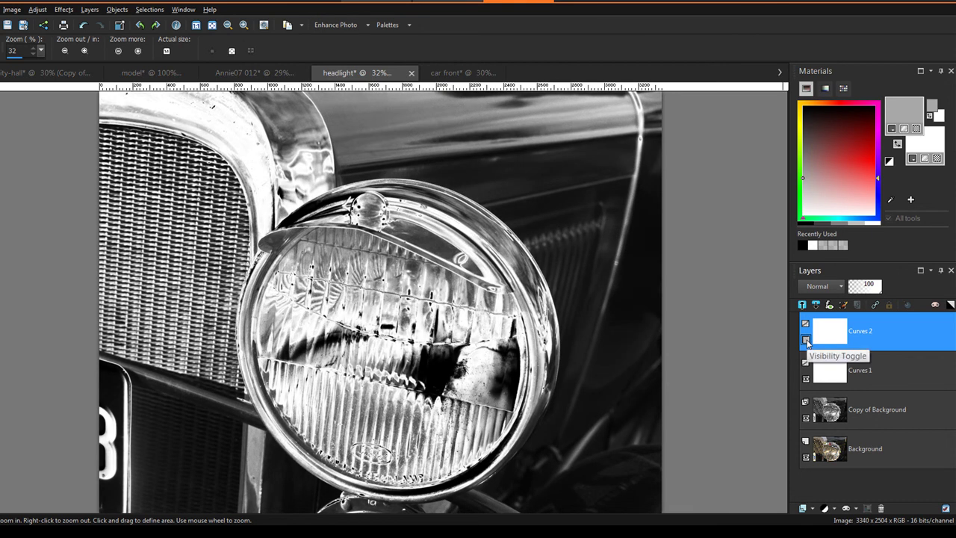
{"action": "left_click", "coordinate": [807, 341]}
{"action": "left_click", "coordinate": [807, 341]}
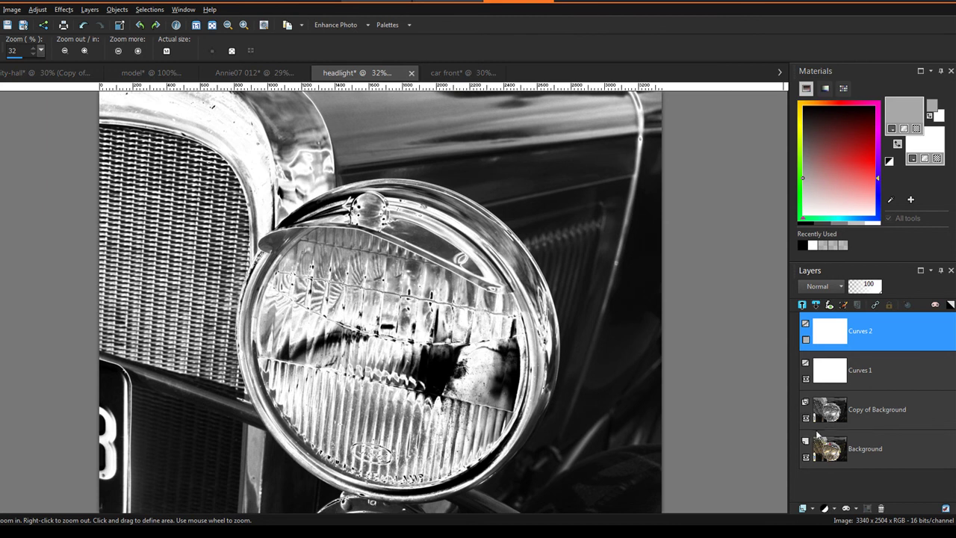
{"action": "left_click", "coordinate": [882, 416]}
{"action": "mouse_move", "coordinate": [882, 417]}
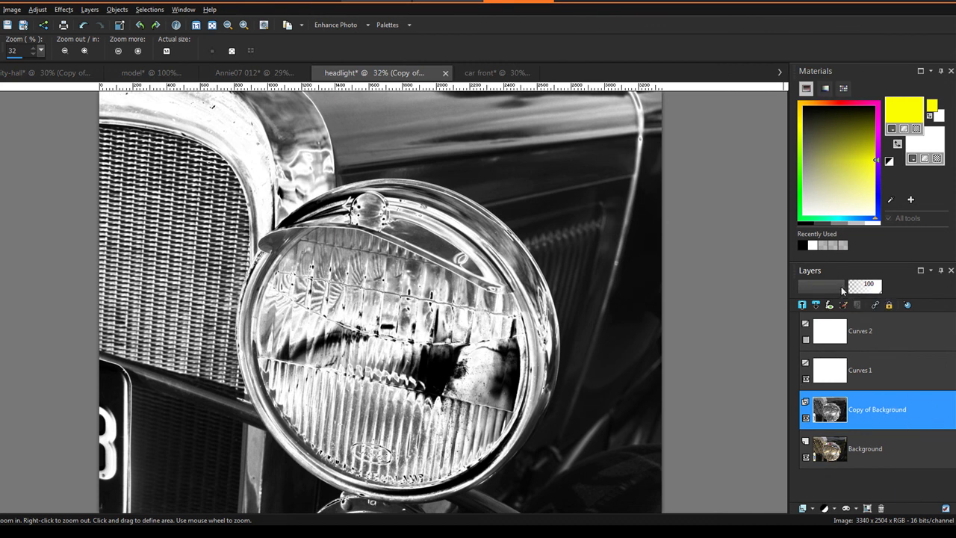
Set Copy of Background's blend mode to Luminance (Legacy) and make Curves 2 visible again.
{"action": "left_click", "coordinate": [840, 288]}
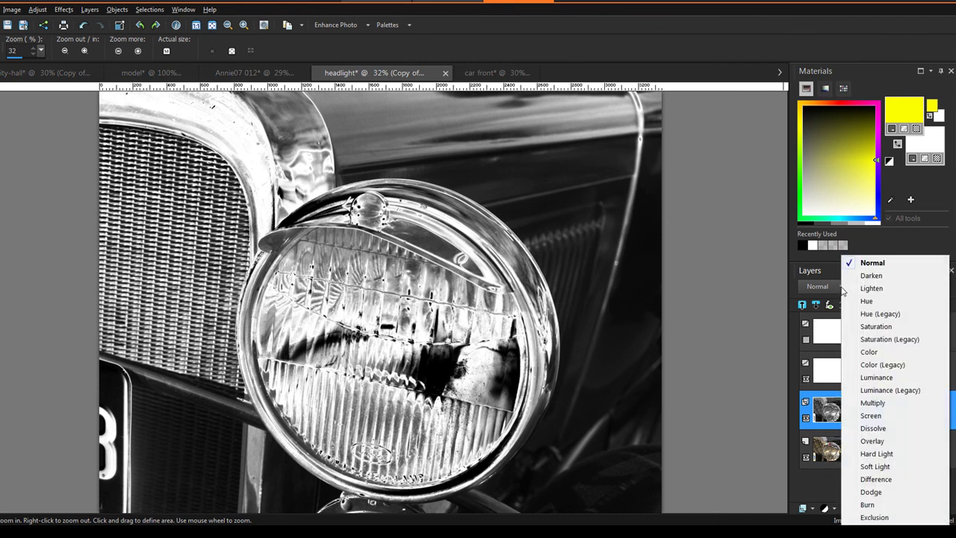
{"action": "left_click", "coordinate": [887, 391]}
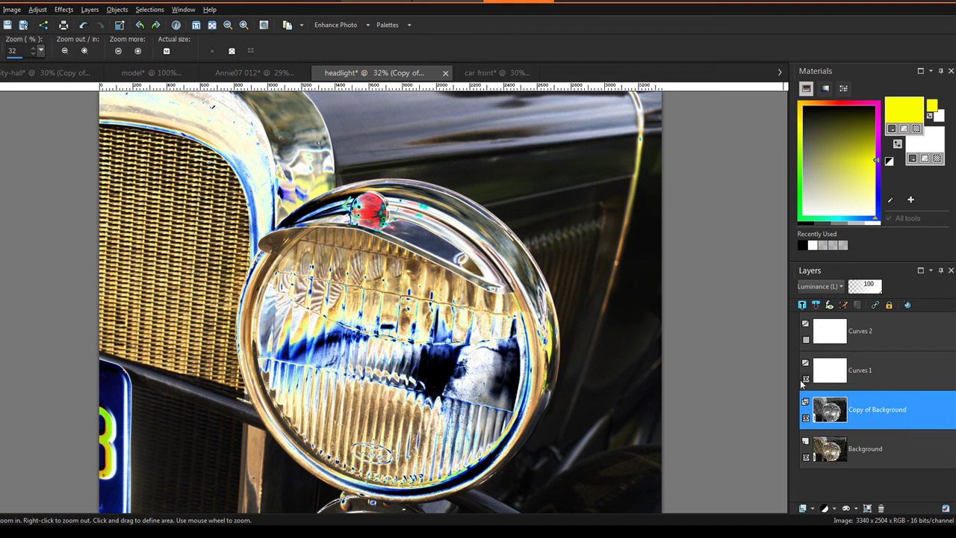
{"action": "left_click", "coordinate": [805, 340]}
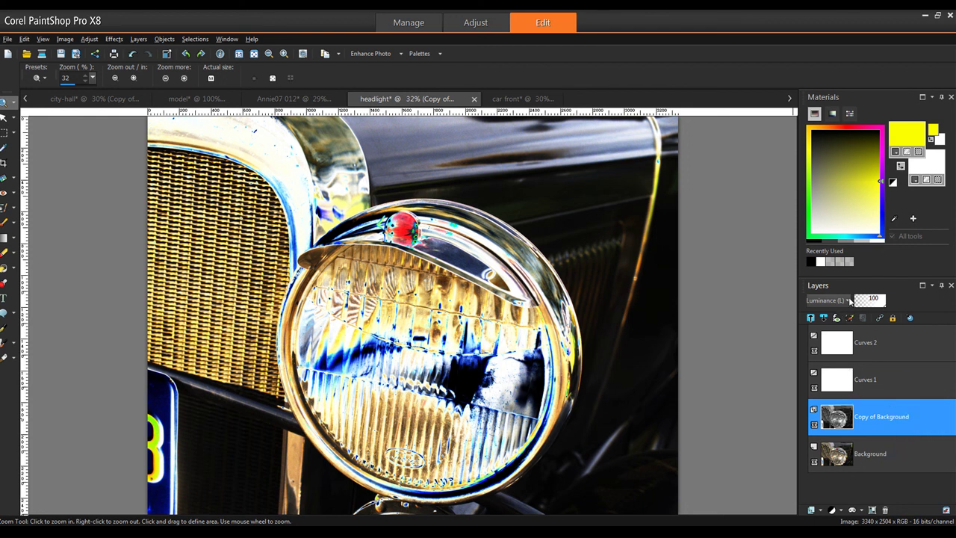
Switch Copy of Background's blend mode from Luminance (Legacy) back to Normal.
{"action": "left_click", "coordinate": [848, 300]}
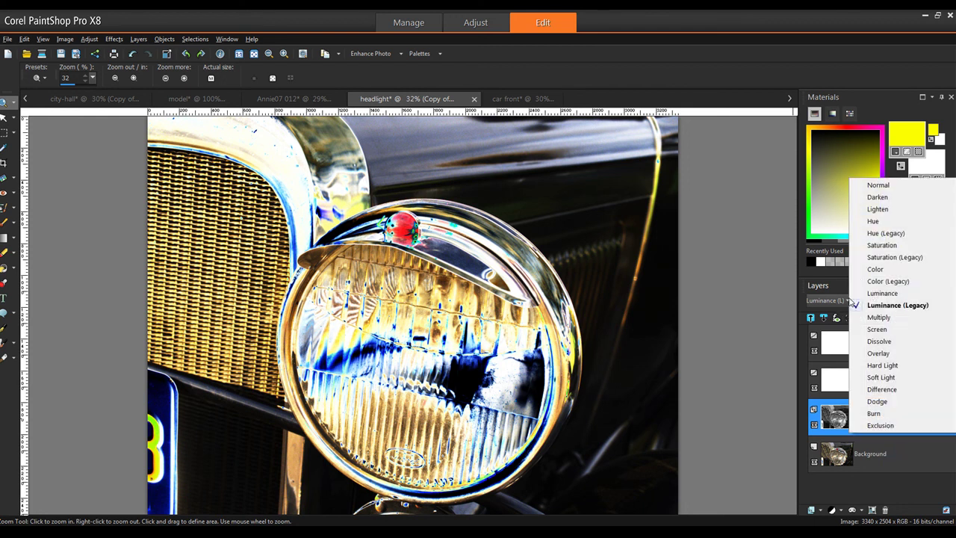
{"action": "left_click", "coordinate": [878, 186]}
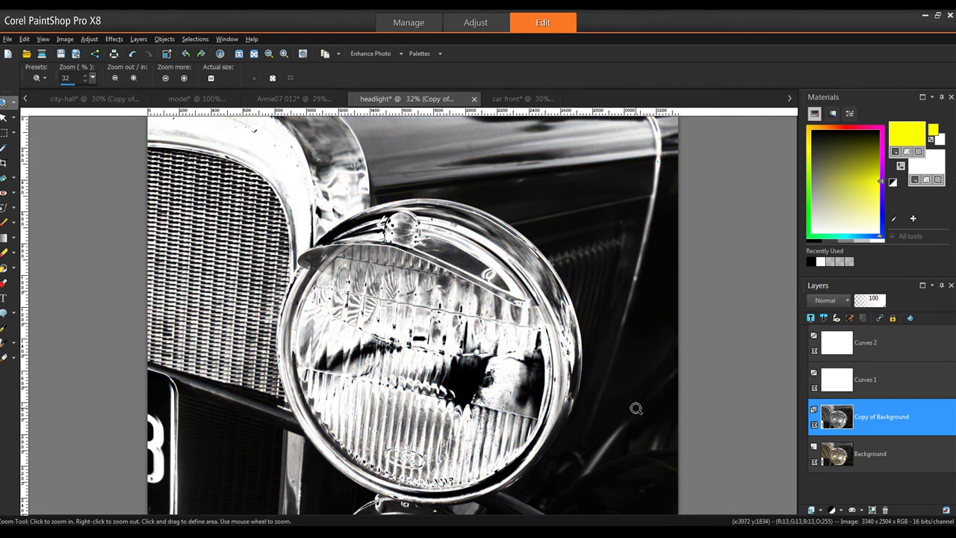
{"action": "mouse_move", "coordinate": [839, 448]}
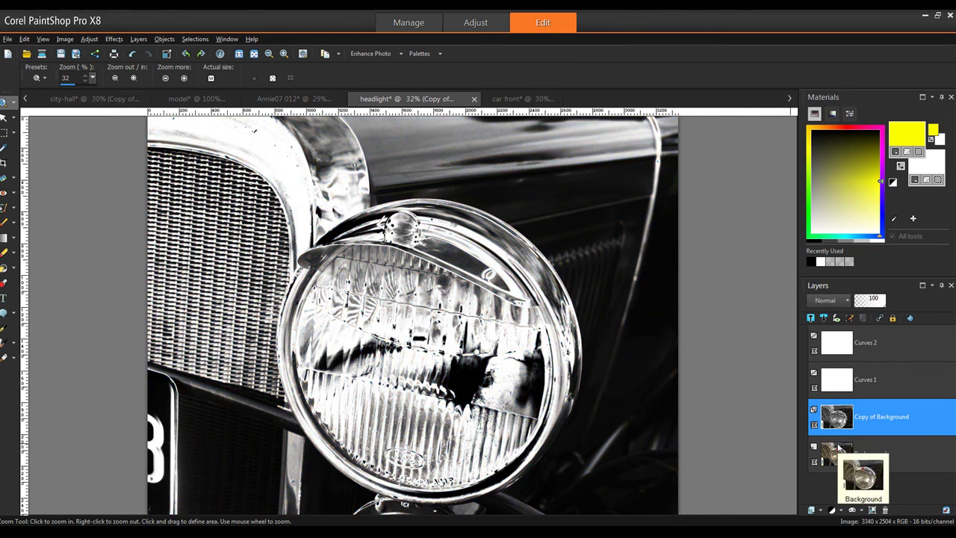